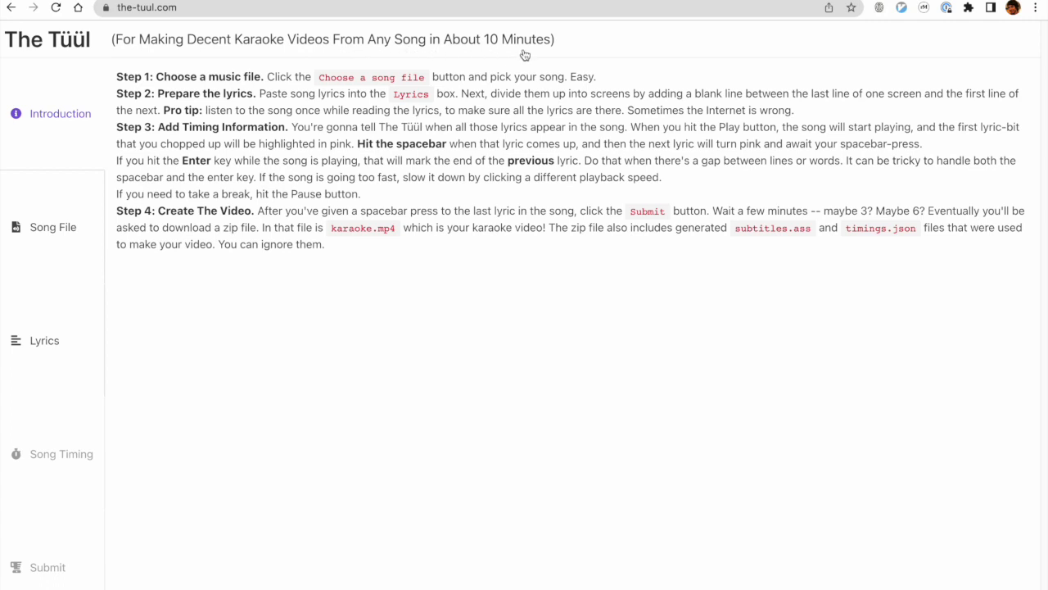
Upload "02 My Fair Lady.m4a" as the song file for the karaoke video.
{"action": "left_click", "coordinate": [67, 238]}
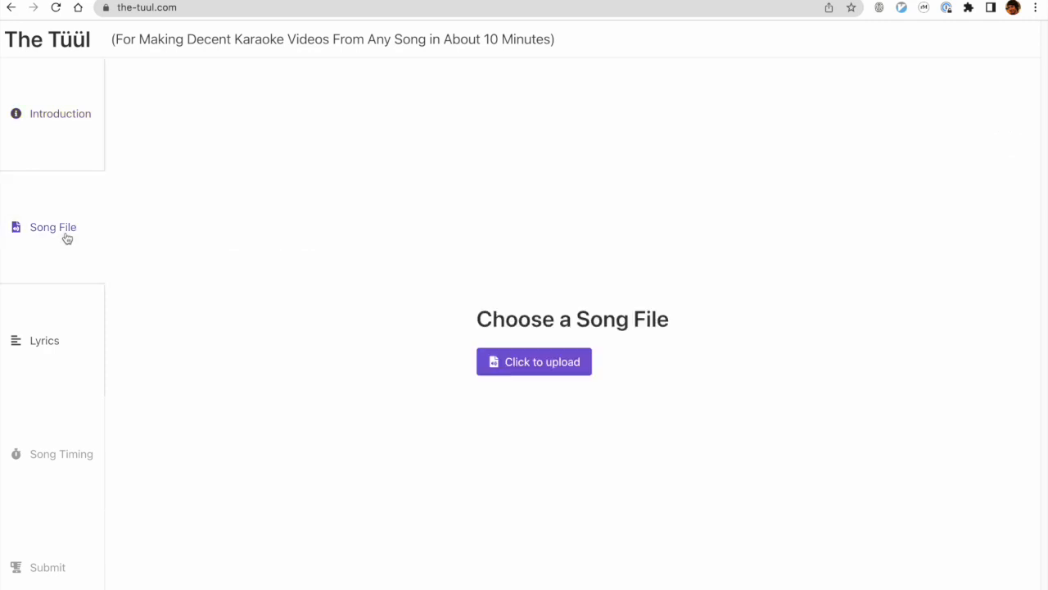
{"action": "left_click", "coordinate": [547, 365]}
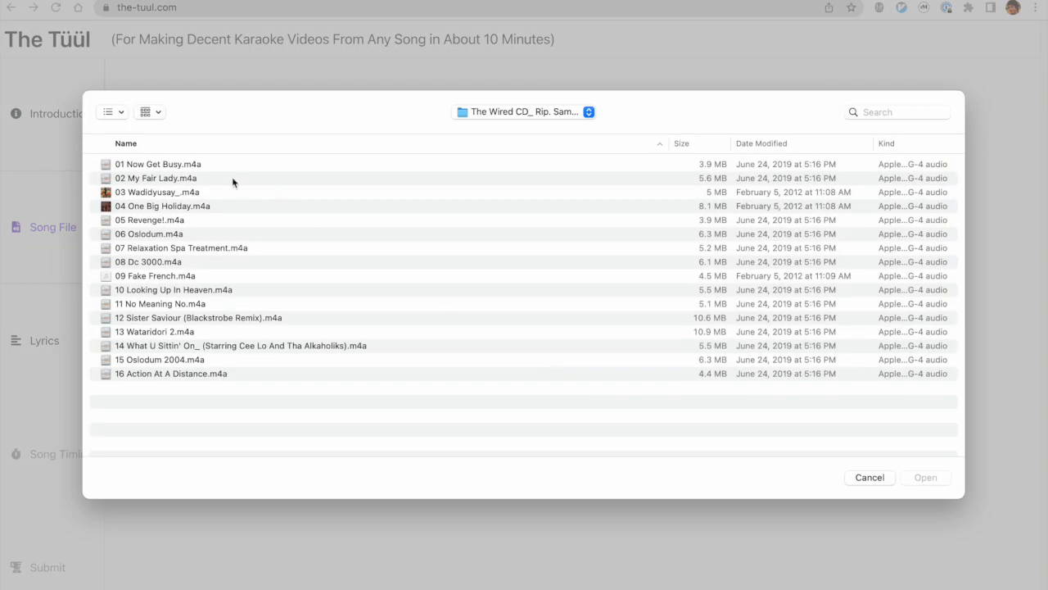
{"action": "left_click", "coordinate": [199, 182]}
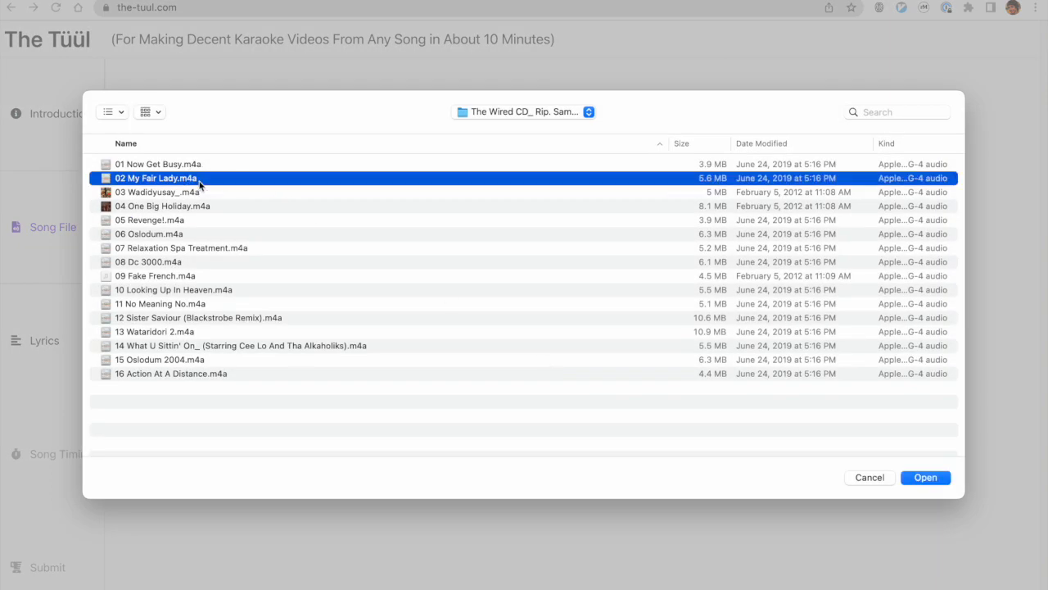
{"action": "left_click", "coordinate": [927, 478]}
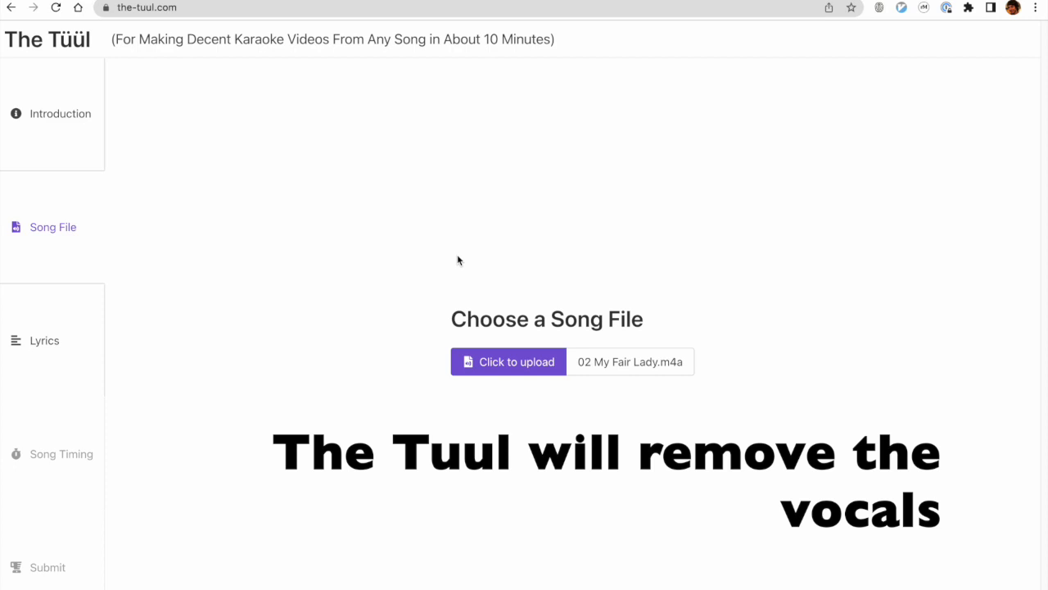
Open the song lyrics section, and look through the My Fair Lady lyrics on the Genius page.
{"action": "left_click", "coordinate": [66, 352]}
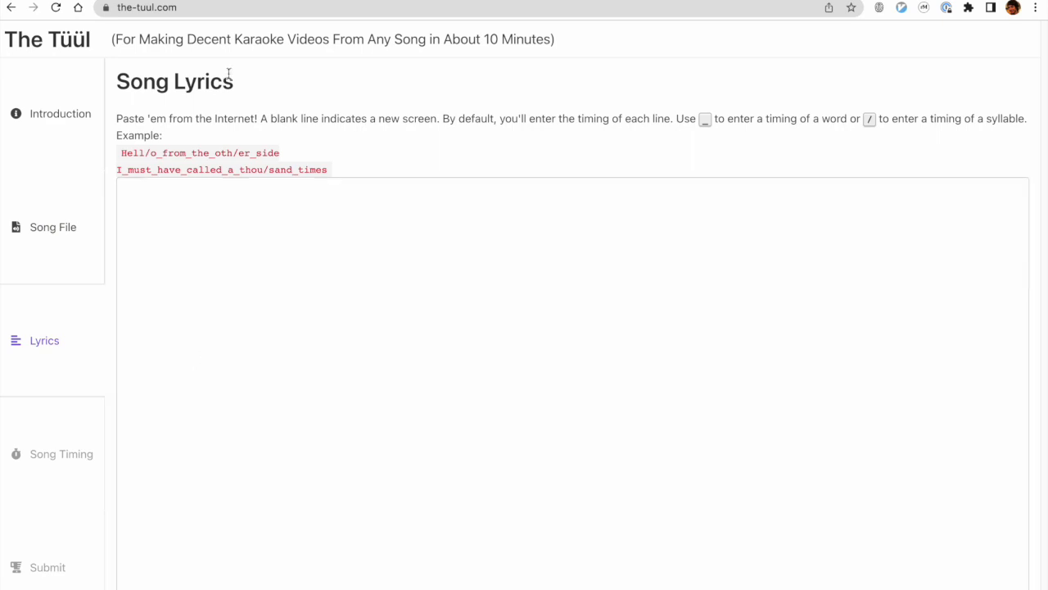
{"action": "left_click", "coordinate": [293, 1]}
{"action": "scroll", "coordinate": [263, 192], "scroll_direction": "up", "scroll_amount": 1}
{"action": "scroll", "coordinate": [258, 204], "scroll_direction": "down", "scroll_amount": 2}
{"action": "scroll", "coordinate": [260, 207], "scroll_direction": "down", "scroll_amount": 1}
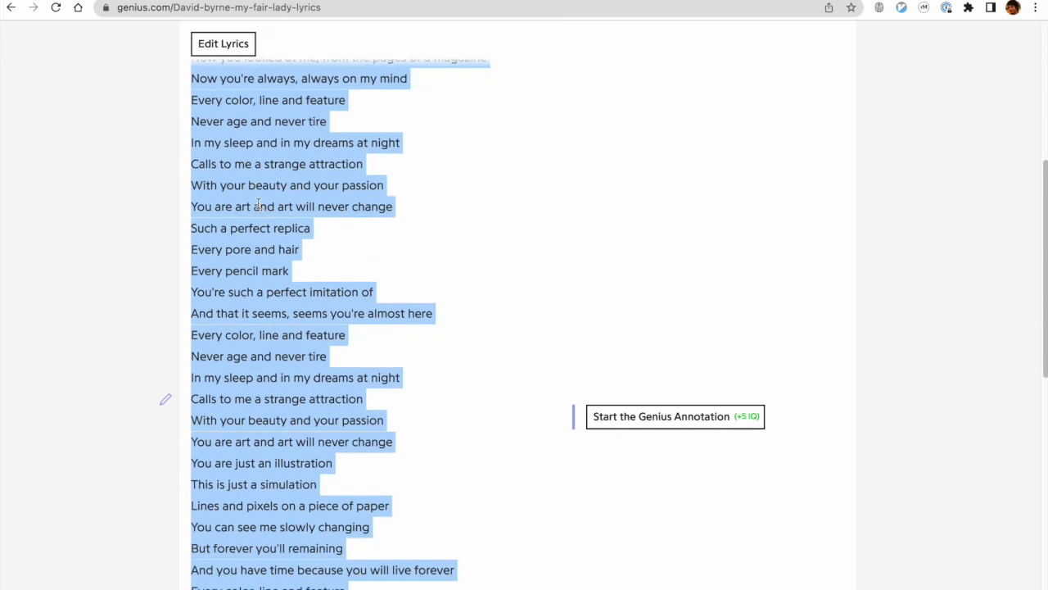
Switch to the text editor window with the prepared lyrics in Untitled 3.txt.
{"action": "key", "text": "super+Tab"}
{"action": "key", "text": "super+Tab"}
{"action": "key", "text": "super+Tab"}
{"action": "key", "text": "super+Tab"}
{"action": "key", "text": "super+Tab"}
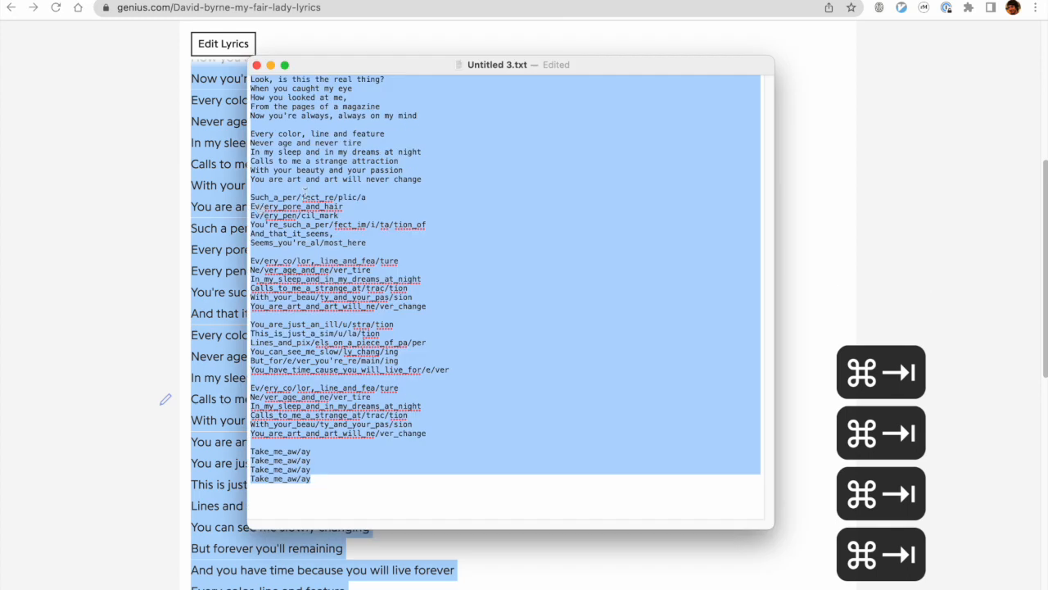
{"action": "left_click", "coordinate": [426, 275]}
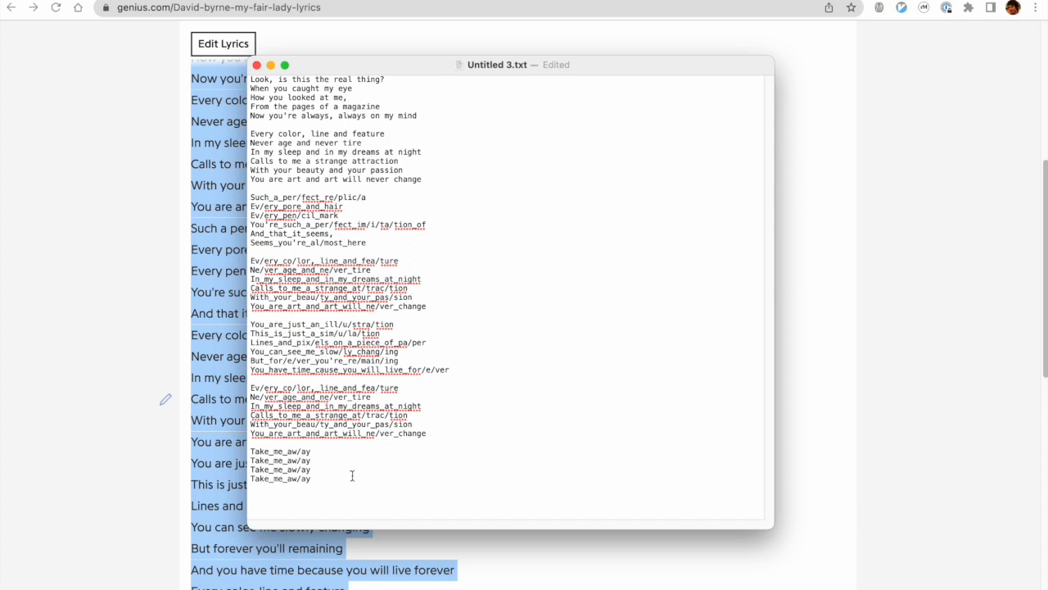
Examine the blank lines between lyric screens, the plain second verse, and the underscore and slash timing marks in the third verse.
{"action": "left_click", "coordinate": [334, 127]}
{"action": "left_click", "coordinate": [312, 187]}
{"action": "left_click_drag", "start_coordinate": [295, 76], "coordinate": [294, 174]}
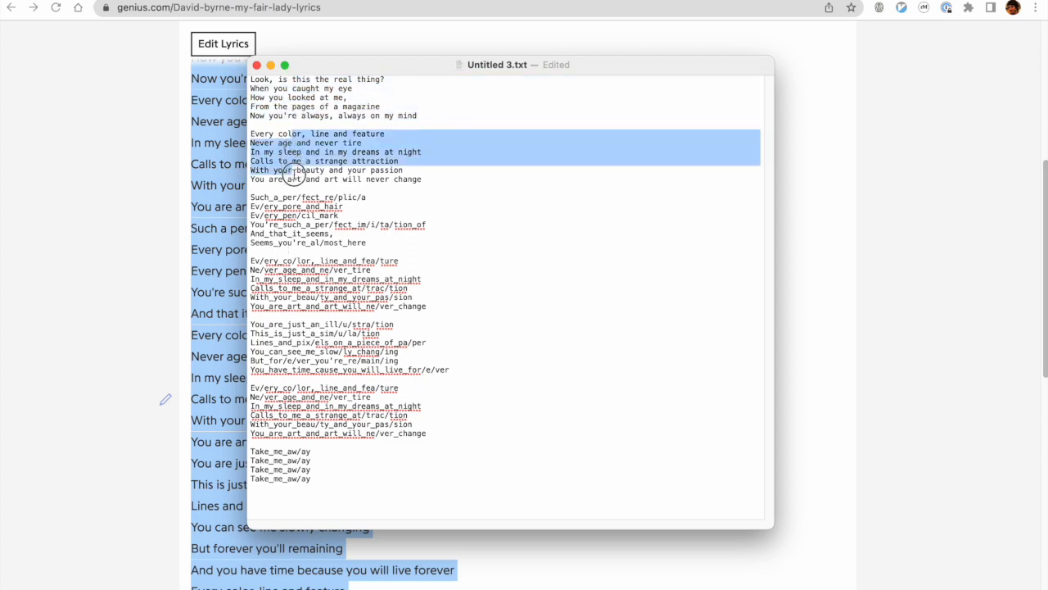
{"action": "left_click", "coordinate": [295, 188]}
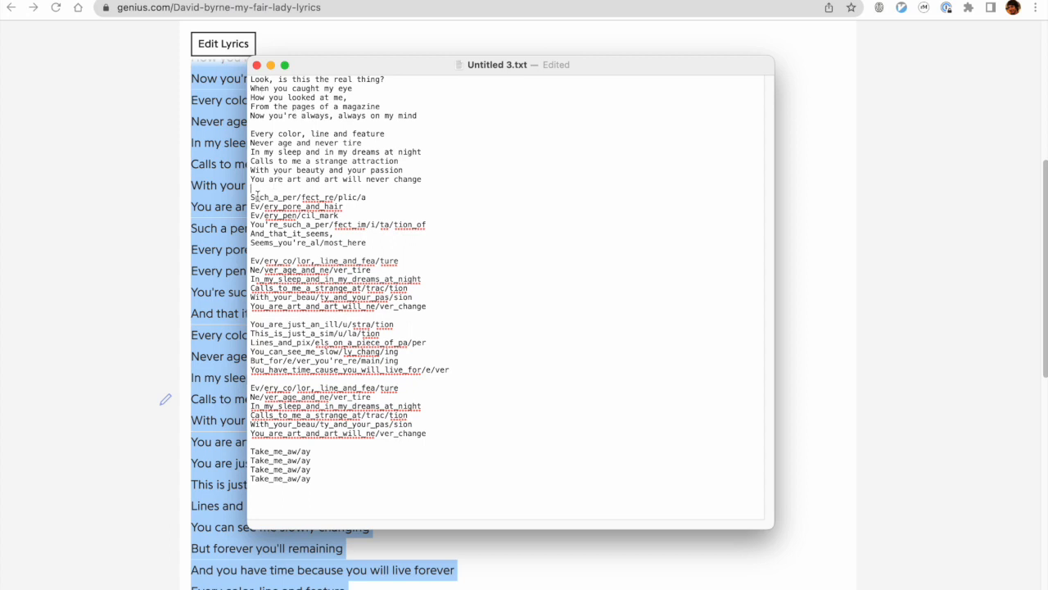
{"action": "left_click_drag", "start_coordinate": [252, 193], "coordinate": [311, 250]}
{"action": "left_click", "coordinate": [316, 252]}
{"action": "left_click", "coordinate": [308, 197]}
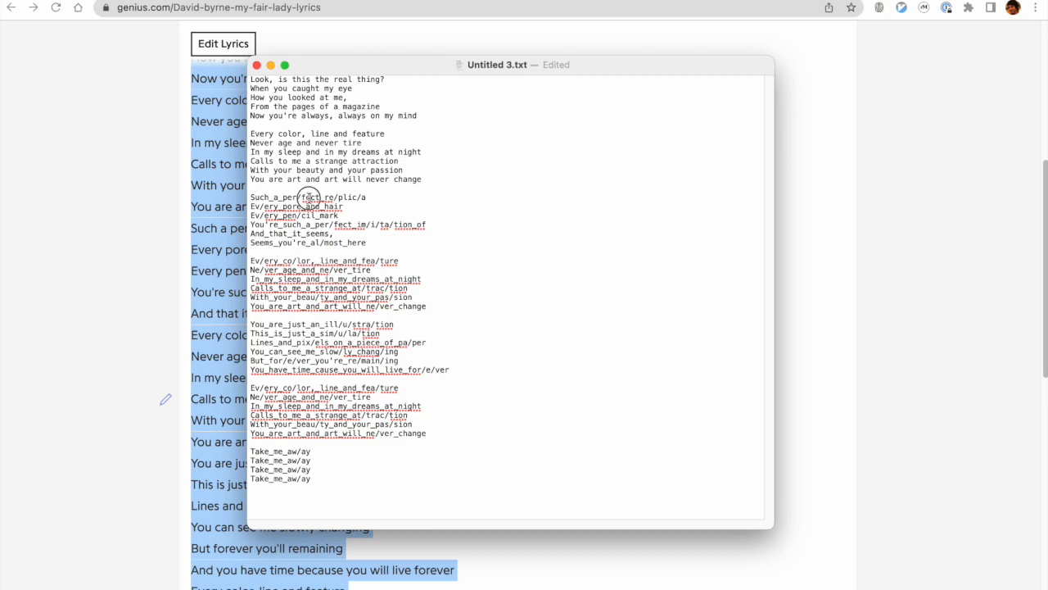
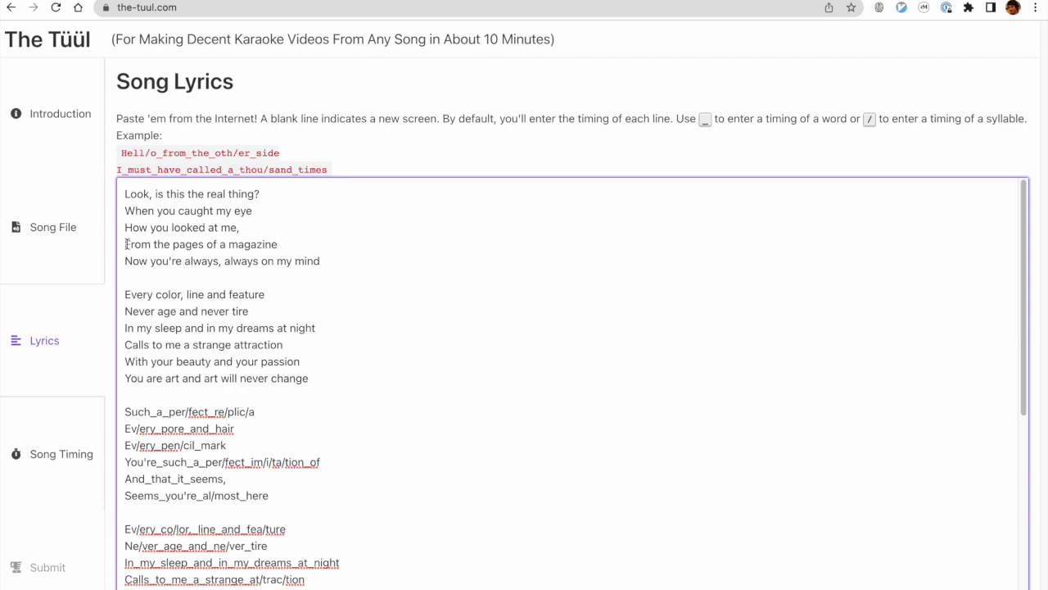
Open the song timing section for the entered lyrics.
{"action": "left_click", "coordinate": [65, 416]}
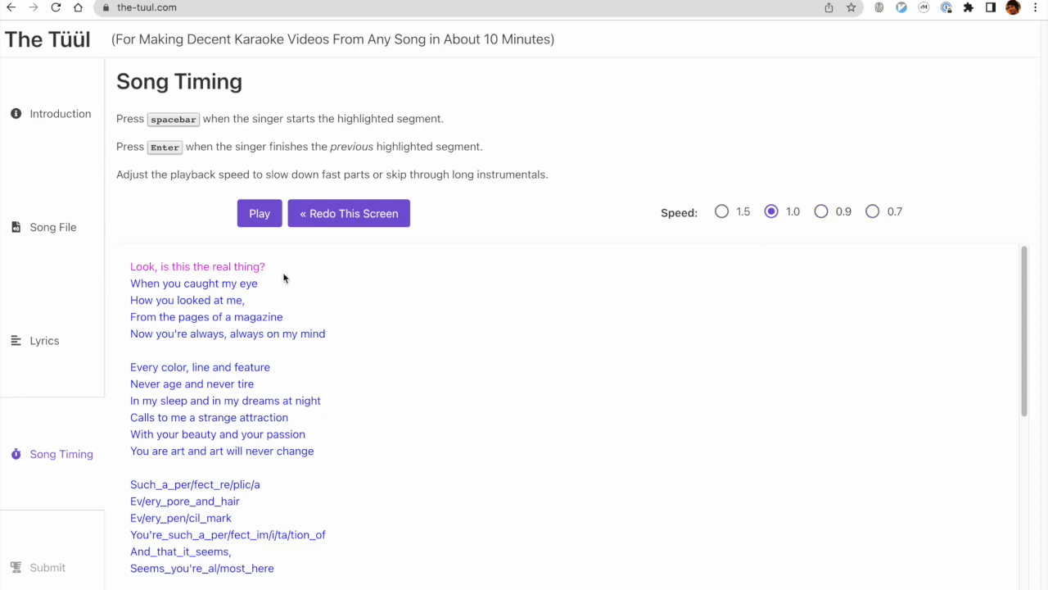
Try timing only the line starts of the first lyric screen during playback, and discard those timings.
{"action": "left_click", "coordinate": [260, 215]}
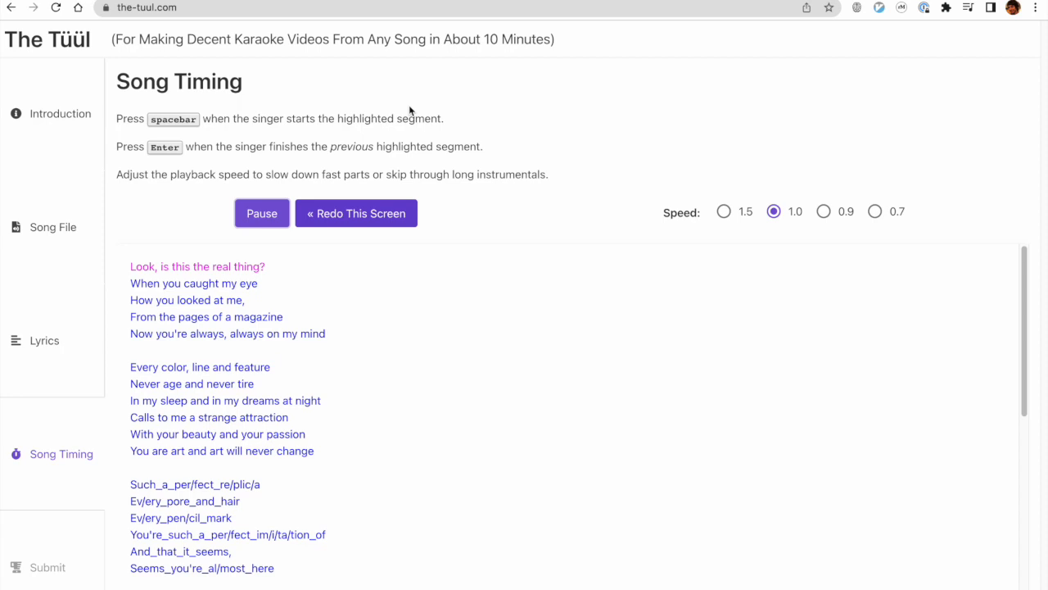
{"action": "key", "text": "space"}
{"action": "key", "text": "space"}
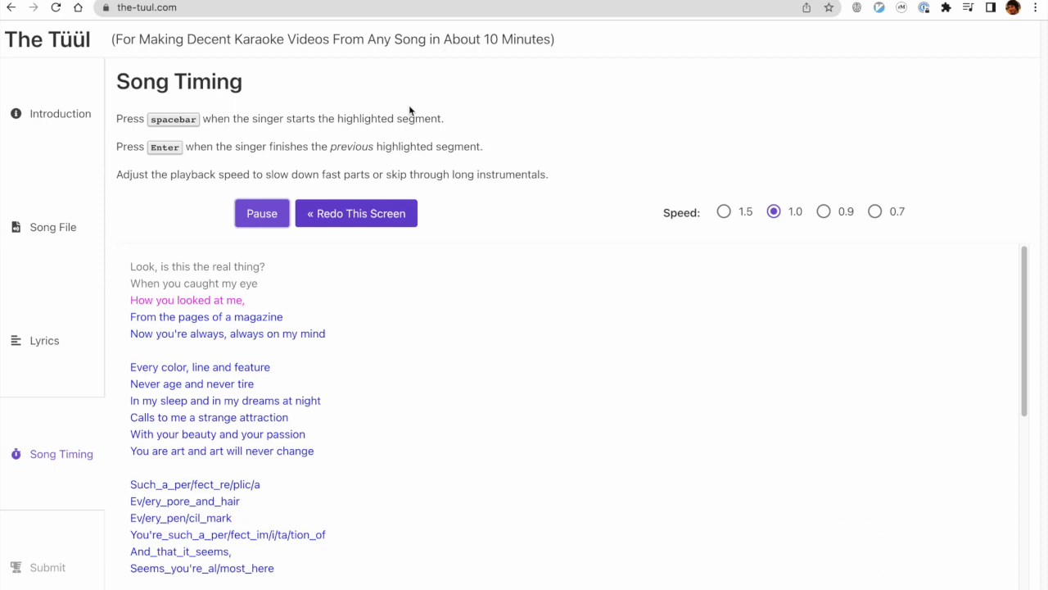
{"action": "key", "text": "space"}
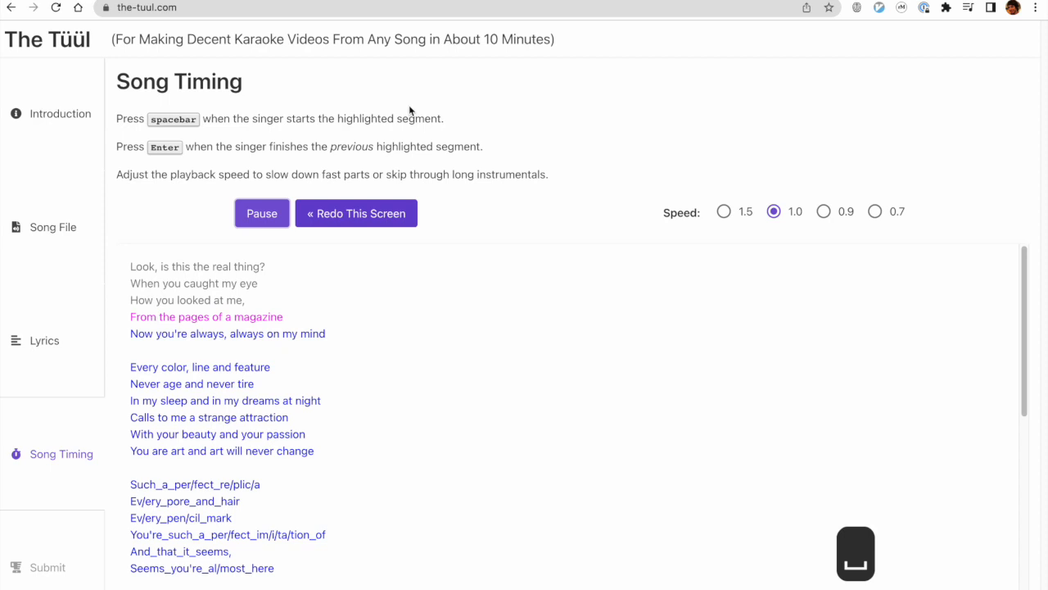
{"action": "key", "text": "space"}
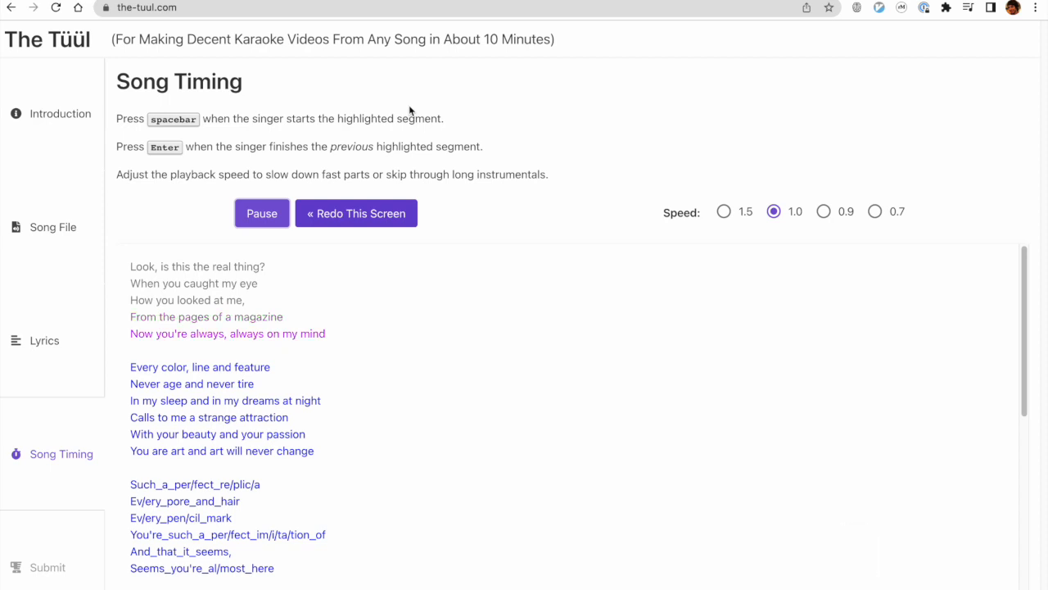
{"action": "key", "text": "space"}
{"action": "left_click", "coordinate": [263, 216]}
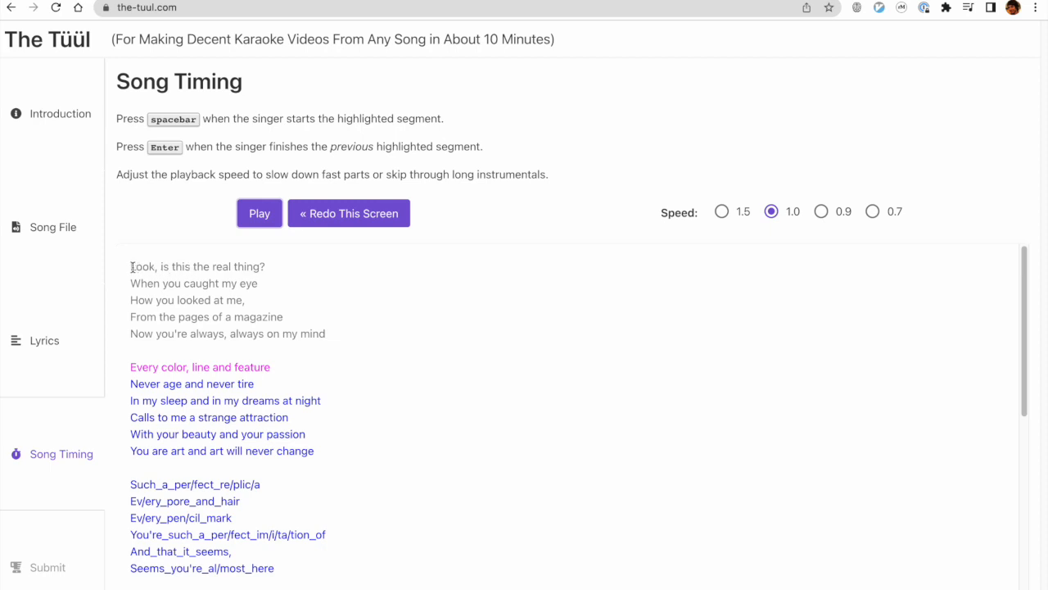
{"action": "left_click", "coordinate": [343, 223]}
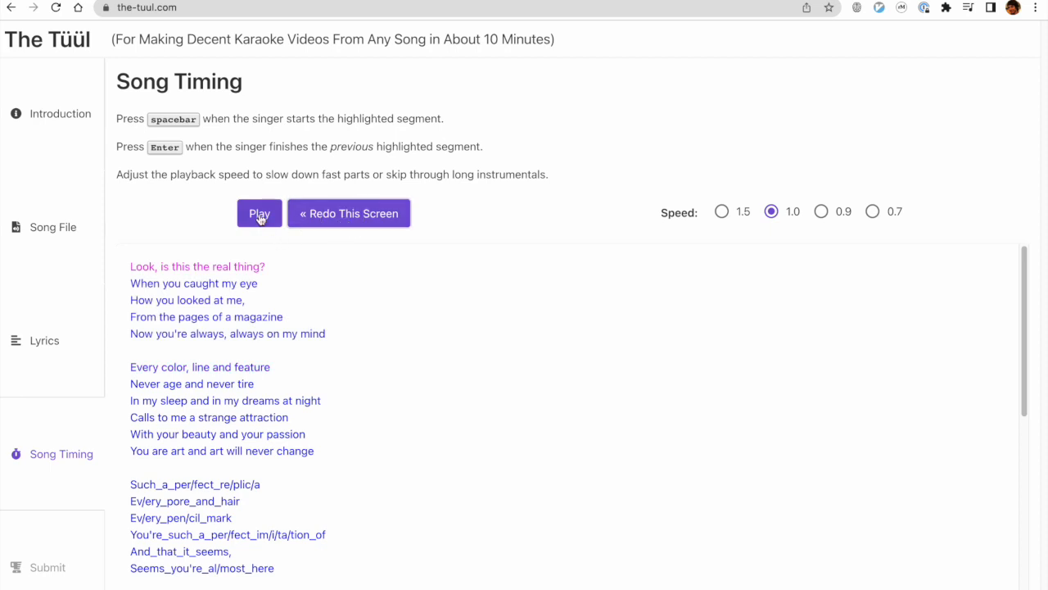
Play the song and mark when the singer starts and finishes each of the five lines on the first lyric screen.
{"action": "left_click", "coordinate": [260, 216]}
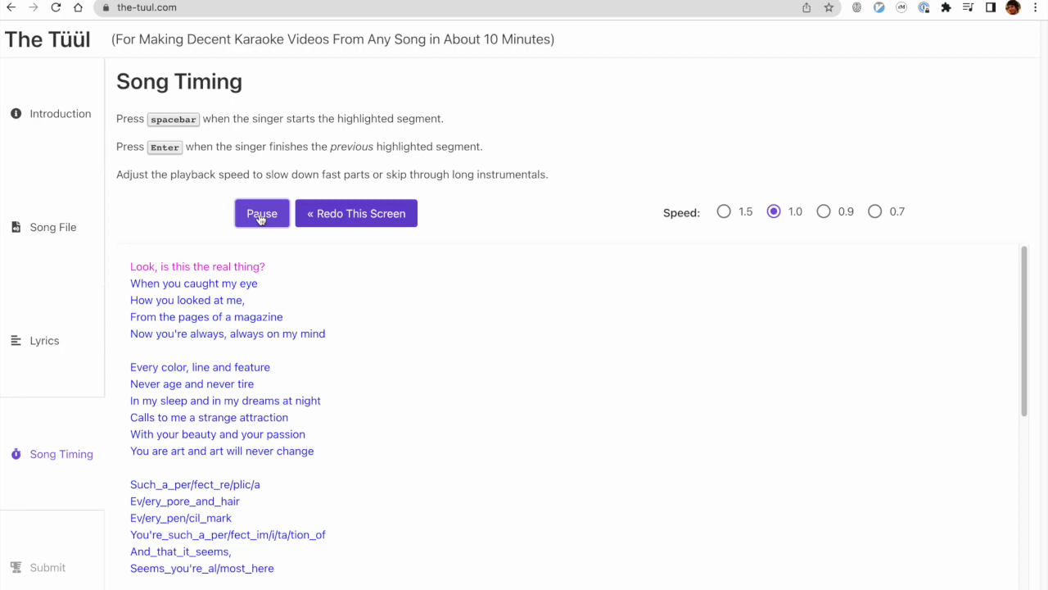
{"action": "key", "text": "space"}
{"action": "key", "text": "Return"}
{"action": "key", "text": "space"}
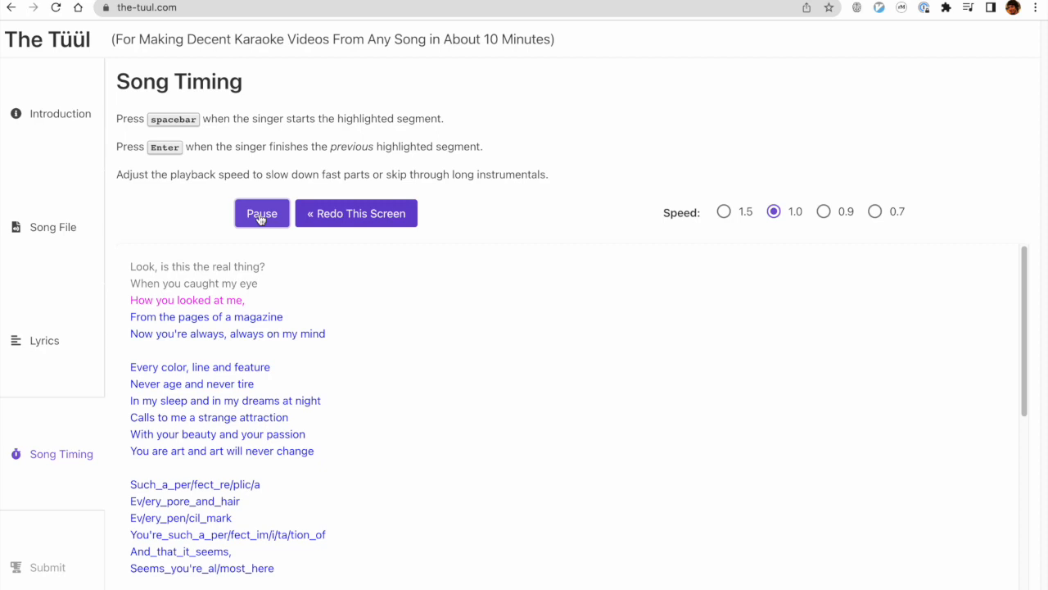
{"action": "key", "text": "Return"}
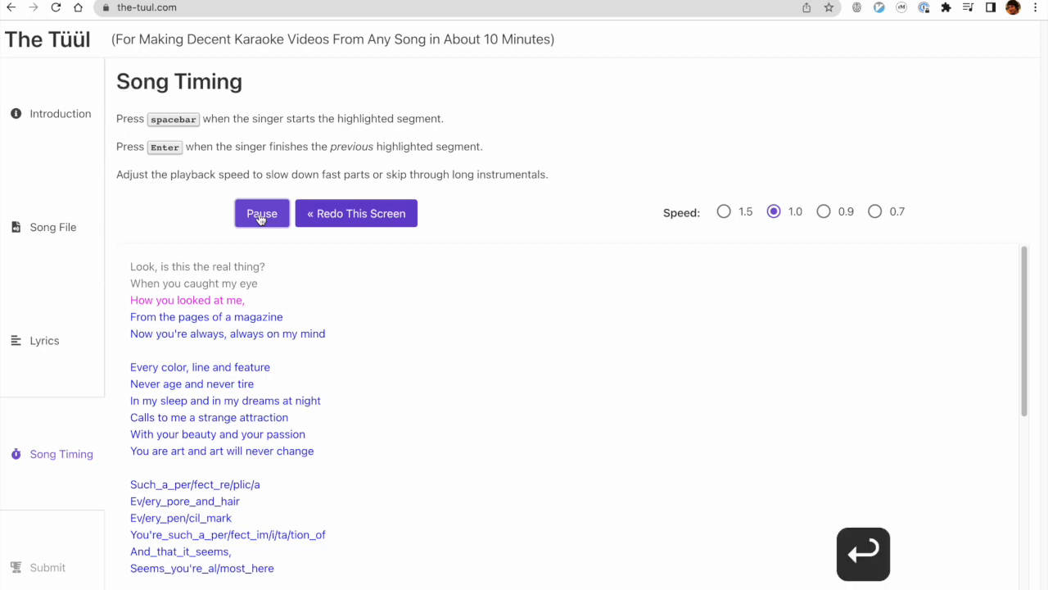
{"action": "key", "text": "space"}
{"action": "key", "text": "Return"}
{"action": "key", "text": "space"}
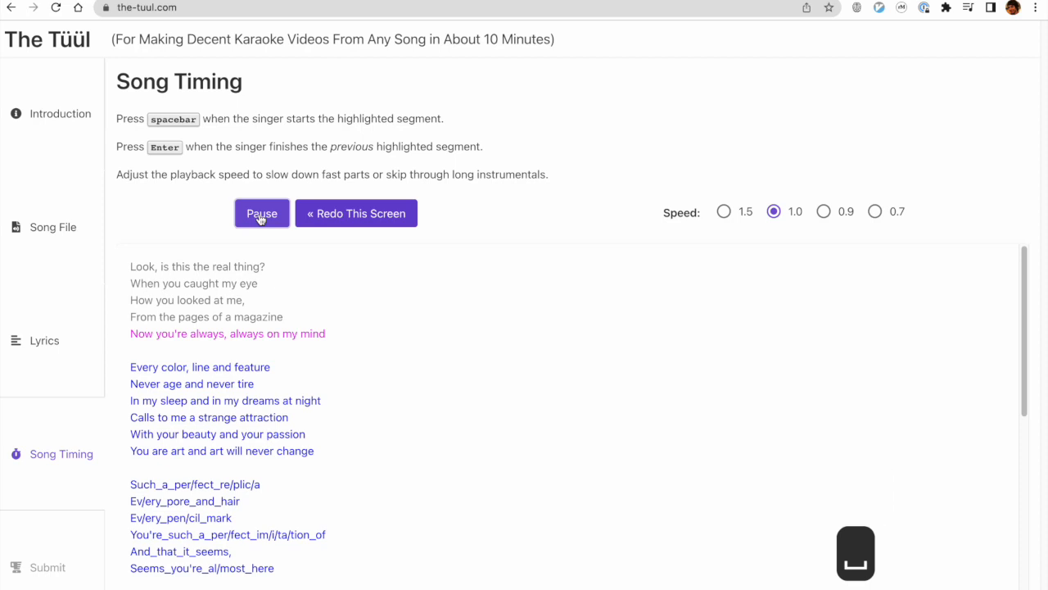
{"action": "key", "text": "Return"}
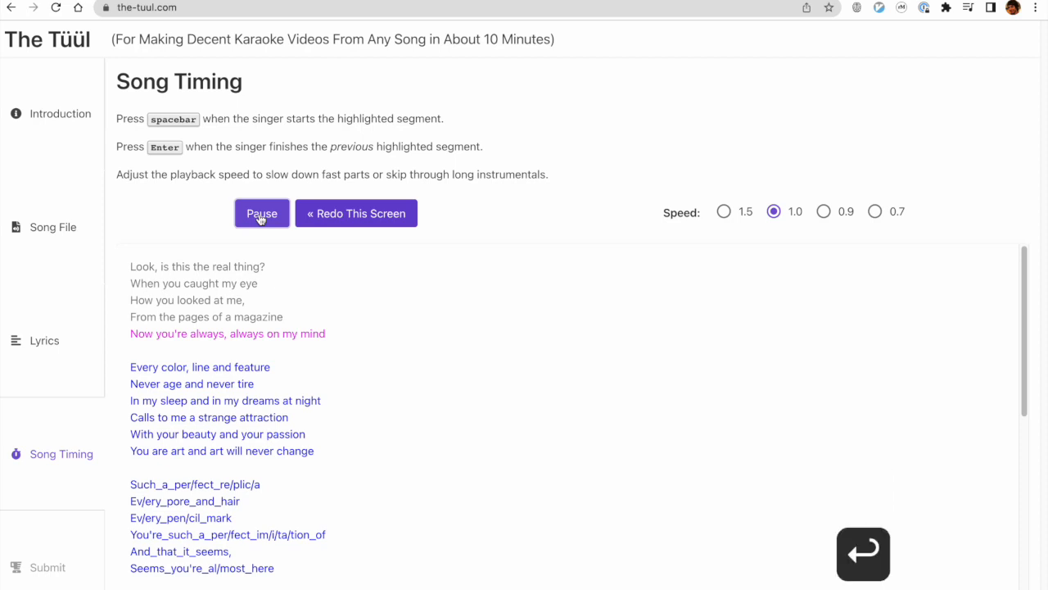
{"action": "key", "text": "space"}
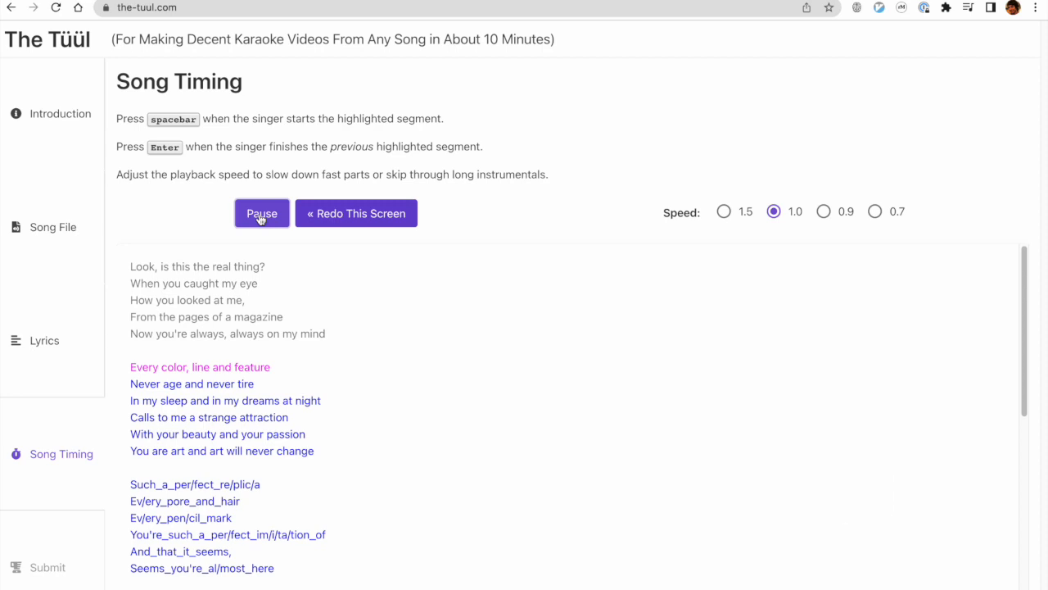
{"action": "key", "text": "Return"}
Time the start of all six lines on the second lyric screen, mark the end of its last line, and pause playback.
{"action": "key", "text": "space"}
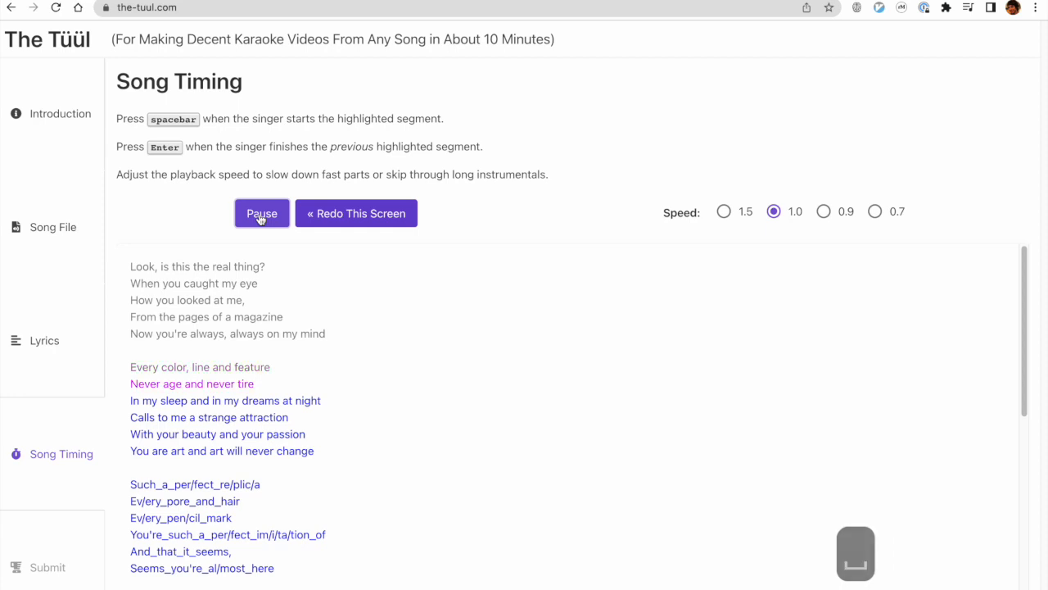
{"action": "key", "text": "space"}
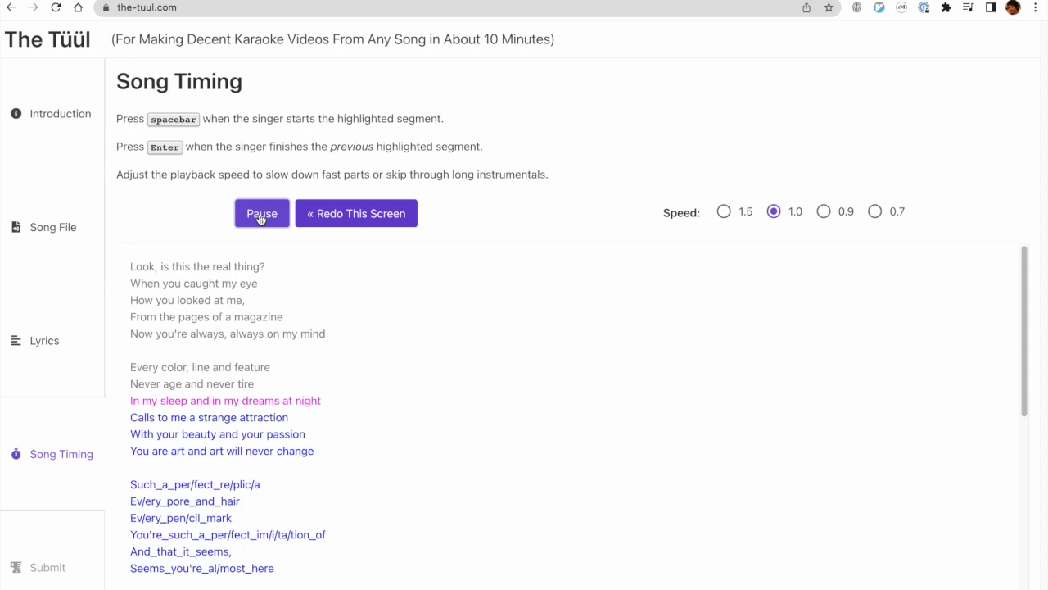
{"action": "key", "text": "space"}
{"action": "key", "text": "space"}
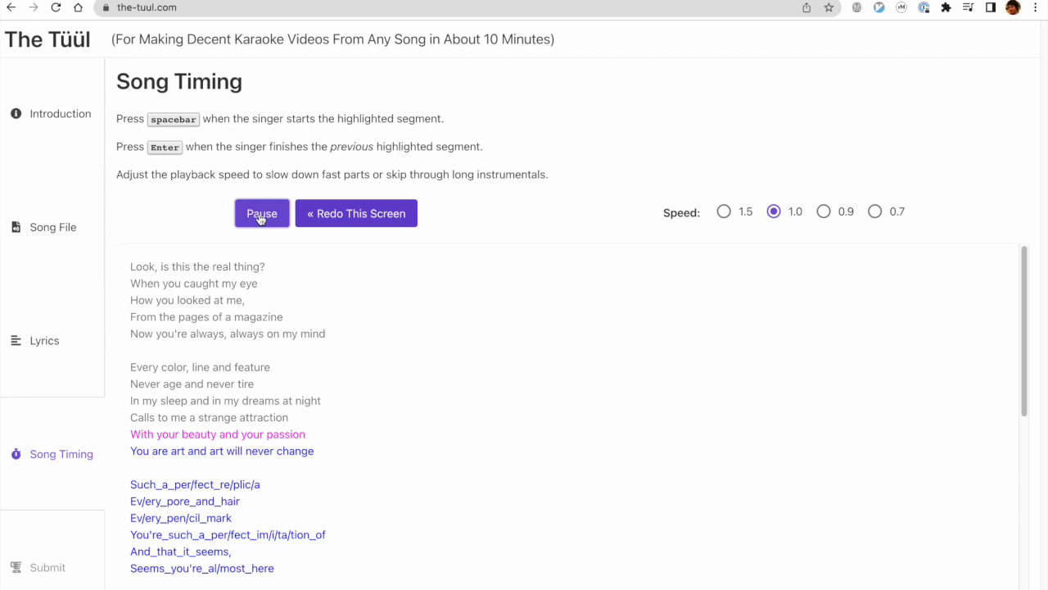
{"action": "key", "text": "space"}
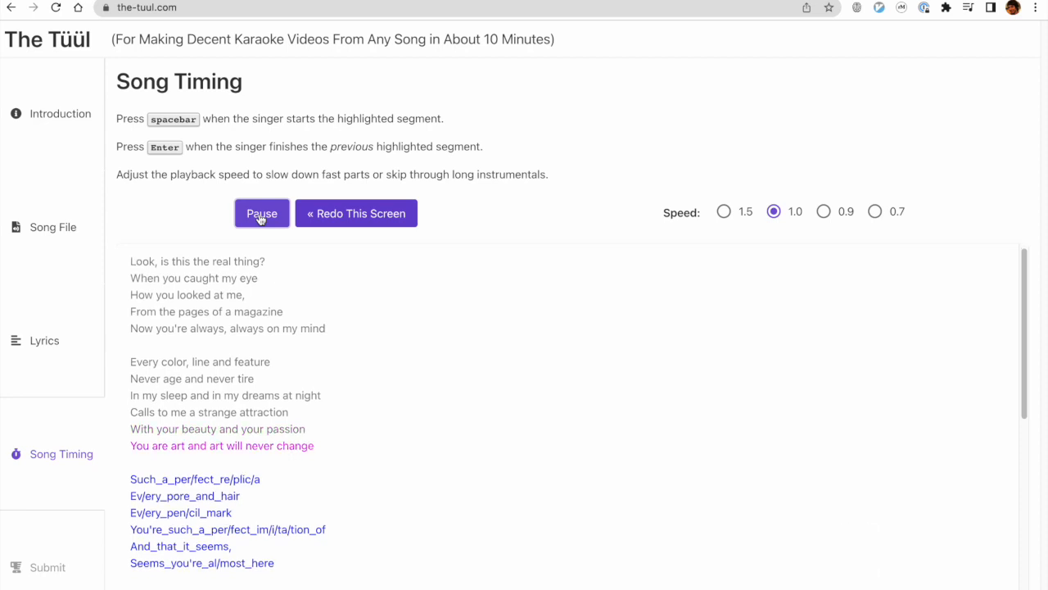
{"action": "key", "text": "space"}
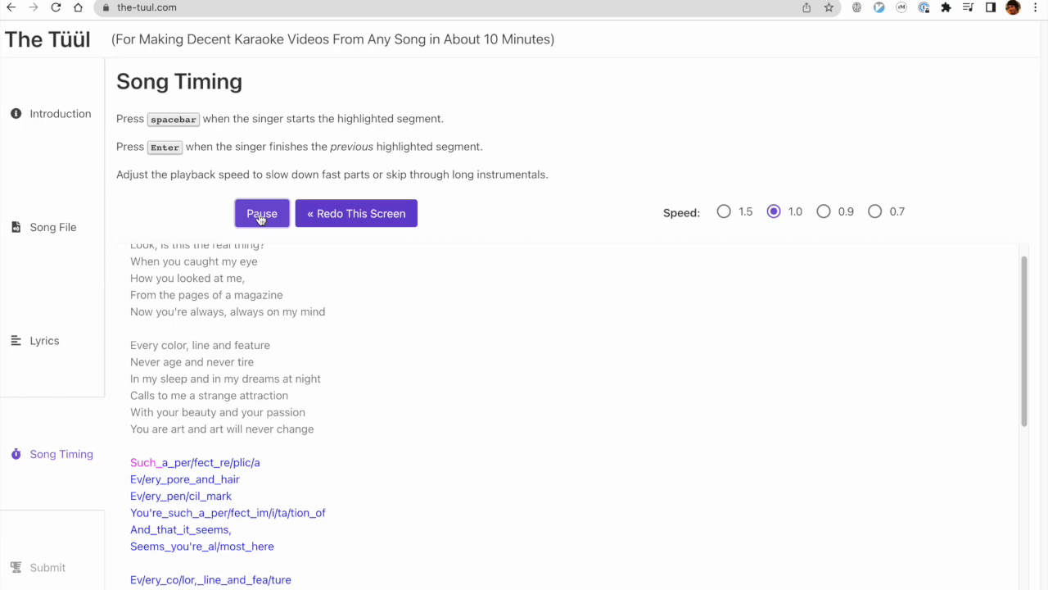
{"action": "key", "text": "Return"}
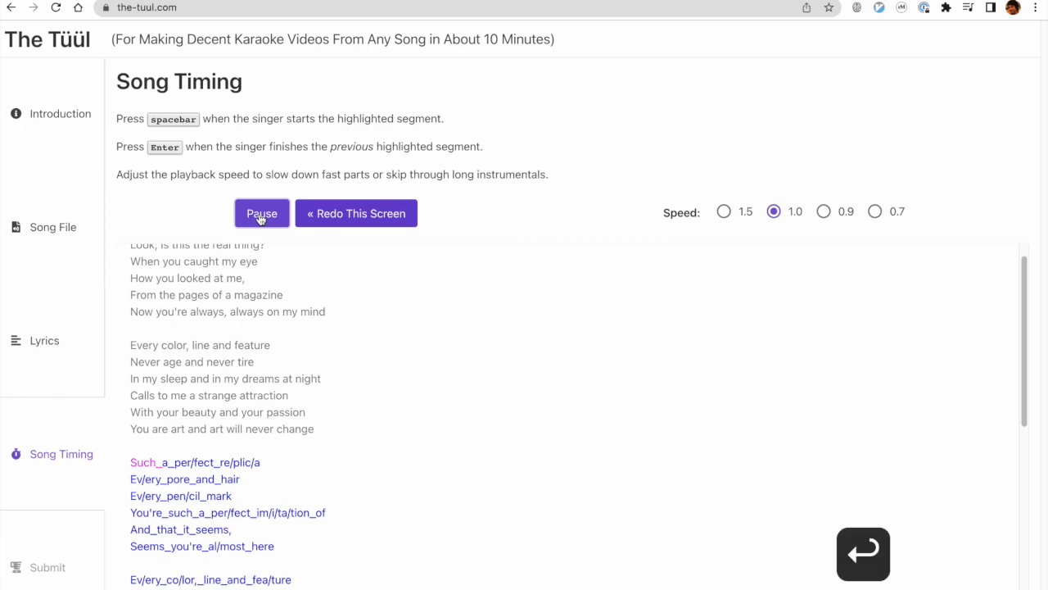
{"action": "left_click", "coordinate": [261, 216]}
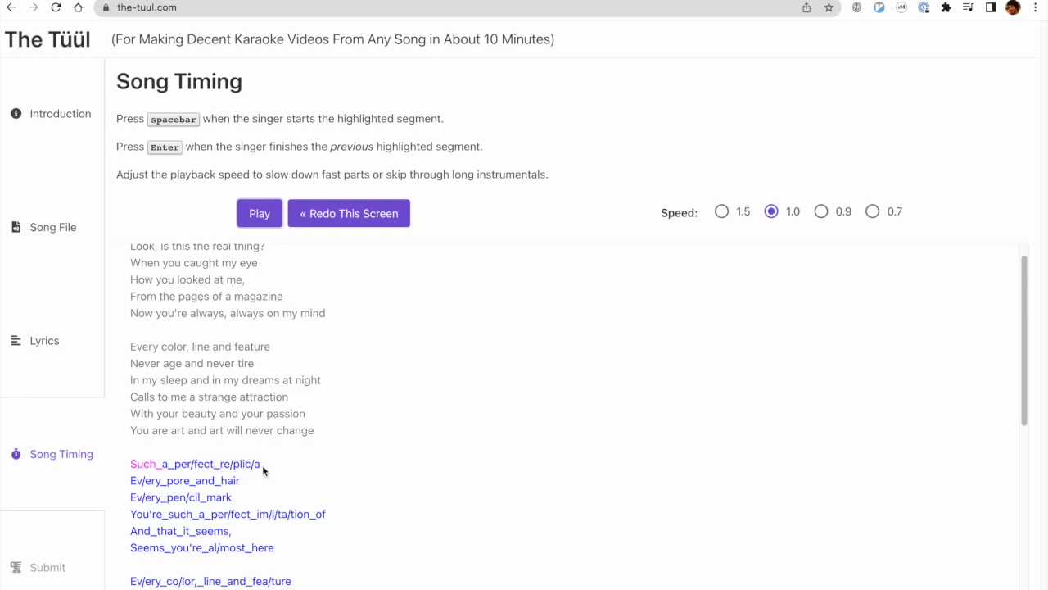
{"action": "scroll", "coordinate": [201, 497], "scroll_direction": "down", "scroll_amount": 3}
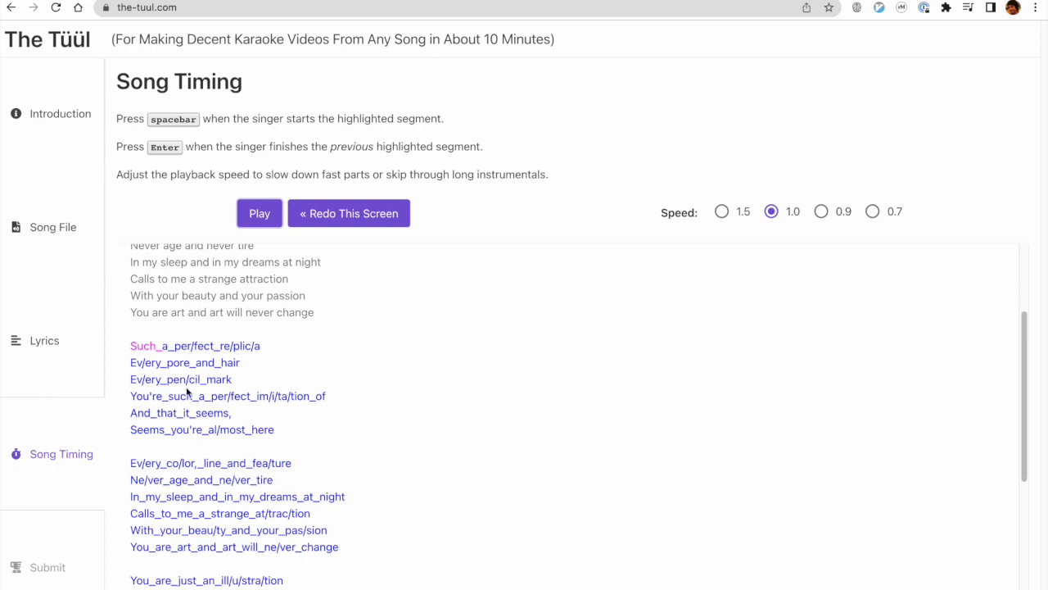
{"action": "scroll", "coordinate": [188, 395], "scroll_direction": "up", "scroll_amount": 1}
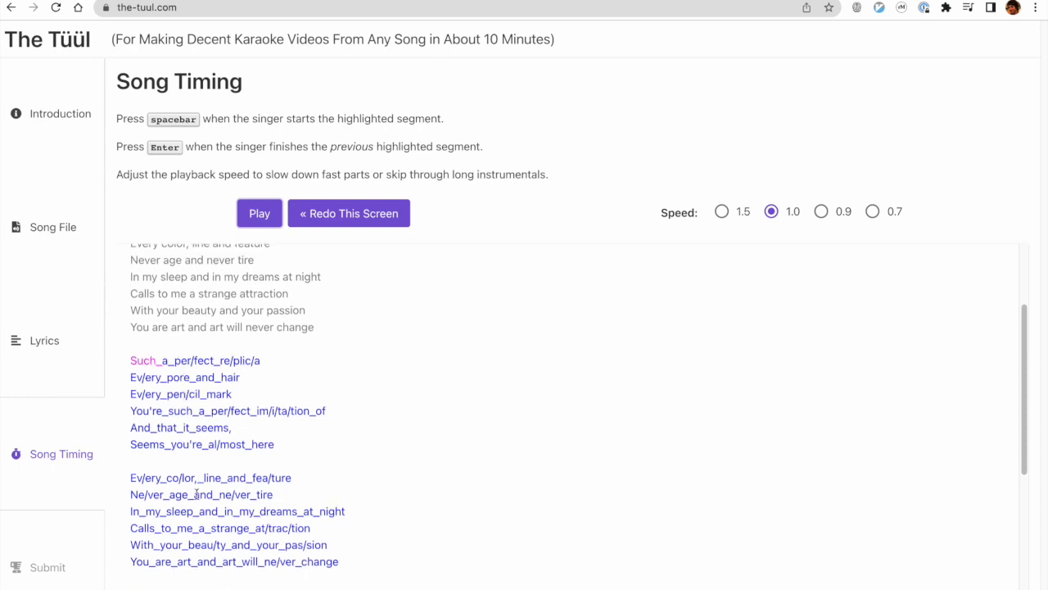
{"action": "scroll", "coordinate": [195, 514], "scroll_direction": "up", "scroll_amount": 2}
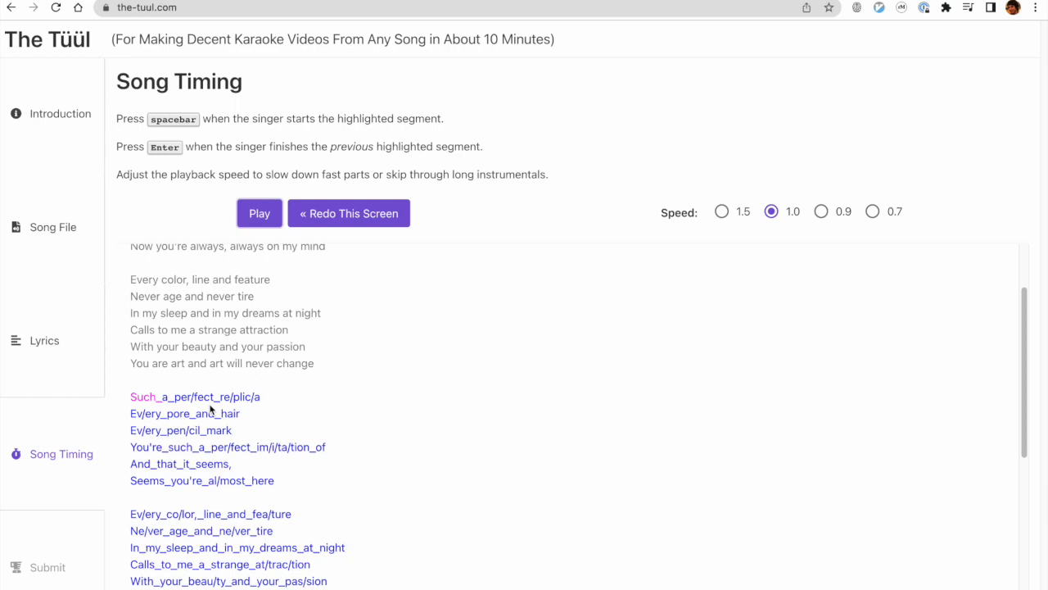
{"action": "scroll", "coordinate": [210, 410], "scroll_direction": "down", "scroll_amount": 3}
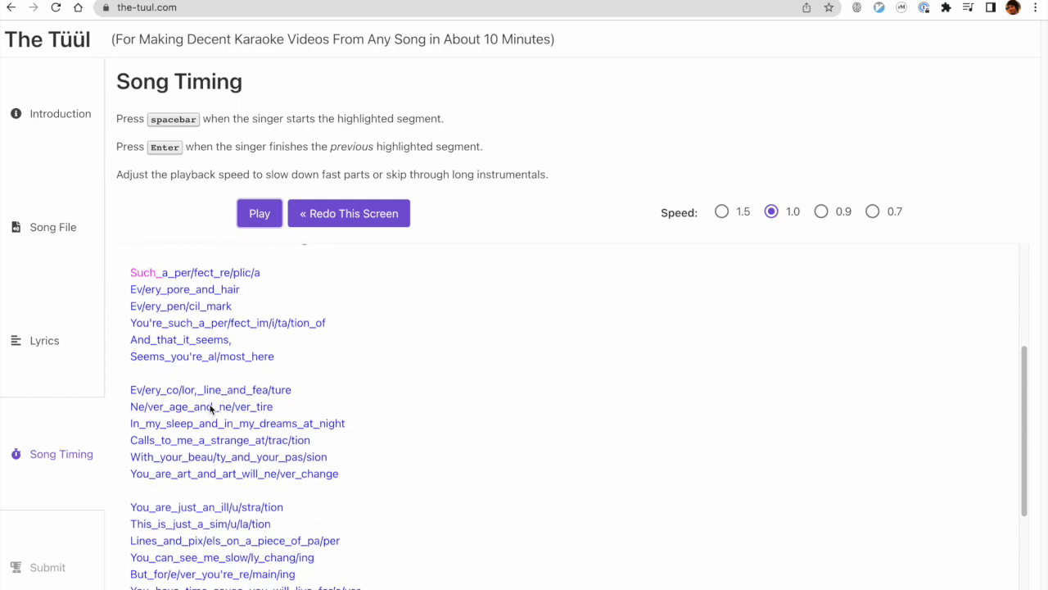
{"action": "scroll", "coordinate": [210, 409], "scroll_direction": "up", "scroll_amount": 2}
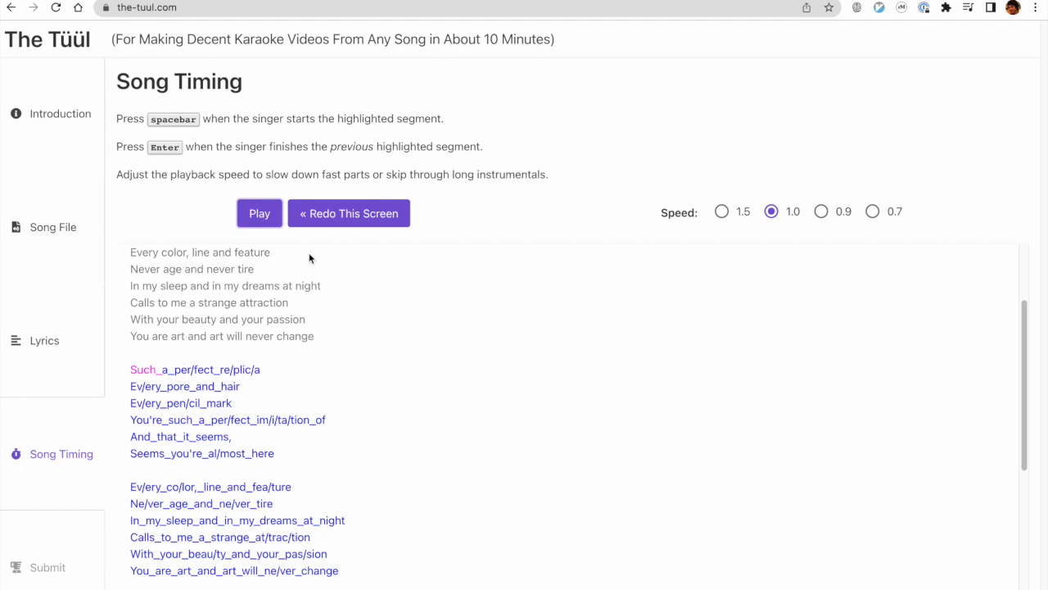
Resume playback and time each word and syllable of "Such_a_per/fect_re/plic/a", marking the end of the line.
{"action": "left_click", "coordinate": [261, 214]}
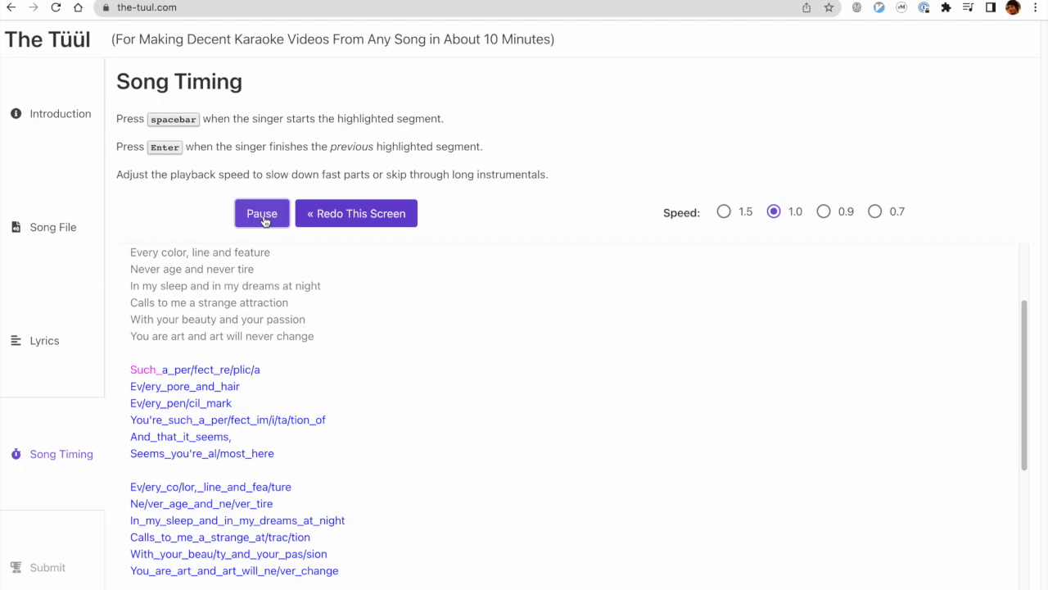
{"action": "key", "text": "space"}
{"action": "key", "text": "space"}
{"action": "key", "text": "space"}
{"action": "key", "text": "space"}
{"action": "key", "text": "space"}
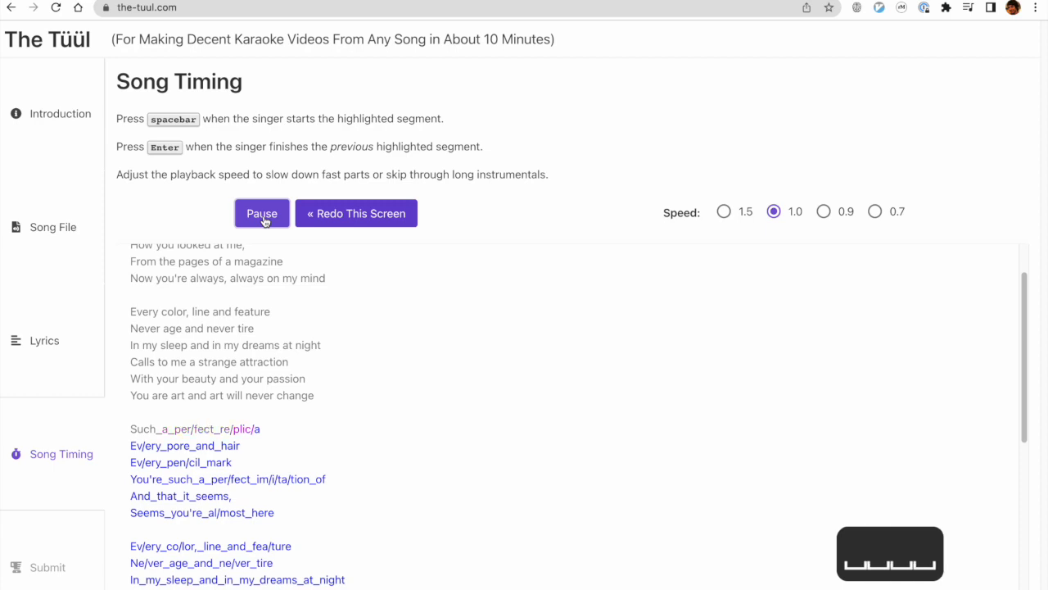
{"action": "key", "text": "space"}
{"action": "key", "text": "space"}
{"action": "key", "text": "Return"}
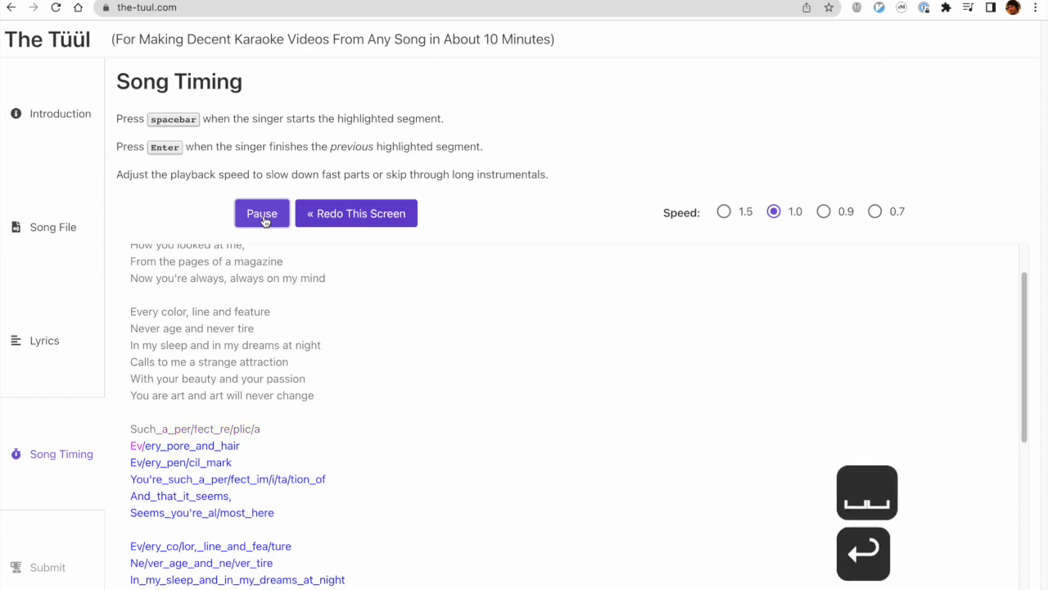
Time the words and syllables of "Ev/ery_pore_and_hair" and "Ev/ery_pen/cil_mark", marking where each line ends.
{"action": "key", "text": "space"}
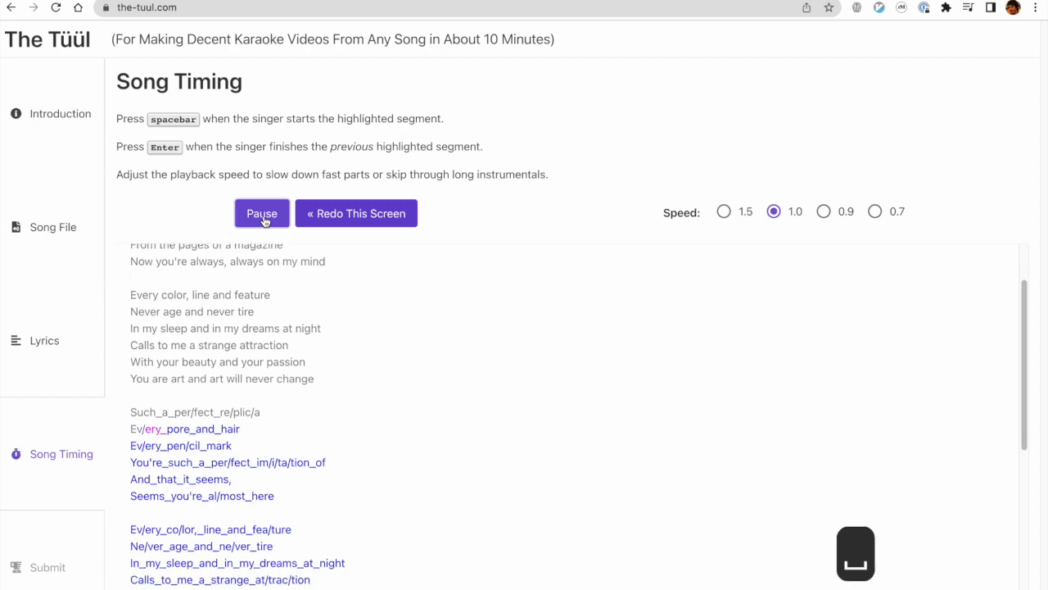
{"action": "key", "text": "space"}
{"action": "key", "text": "space"}
{"action": "key", "text": "space"}
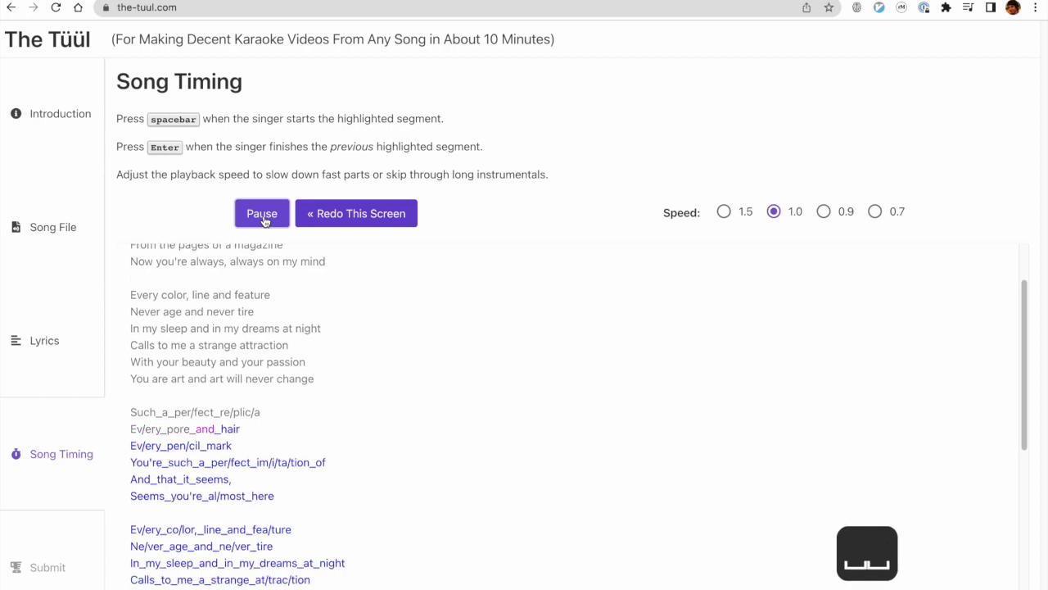
{"action": "key", "text": "Return"}
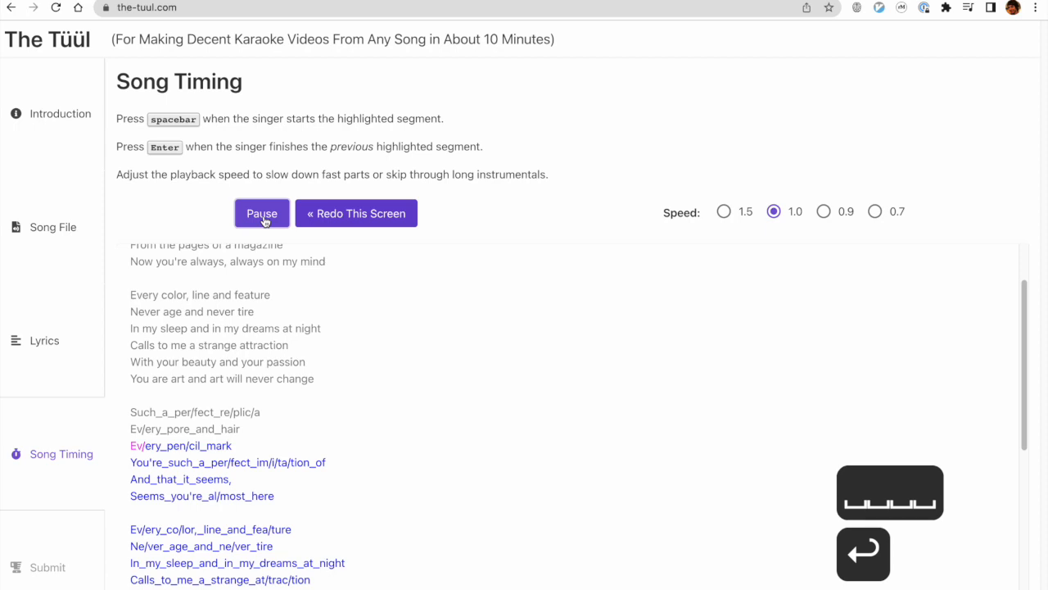
{"action": "key", "text": "space"}
{"action": "key", "text": "space"}
{"action": "key", "text": "space"}
{"action": "key", "text": "space"}
{"action": "key", "text": "space"}
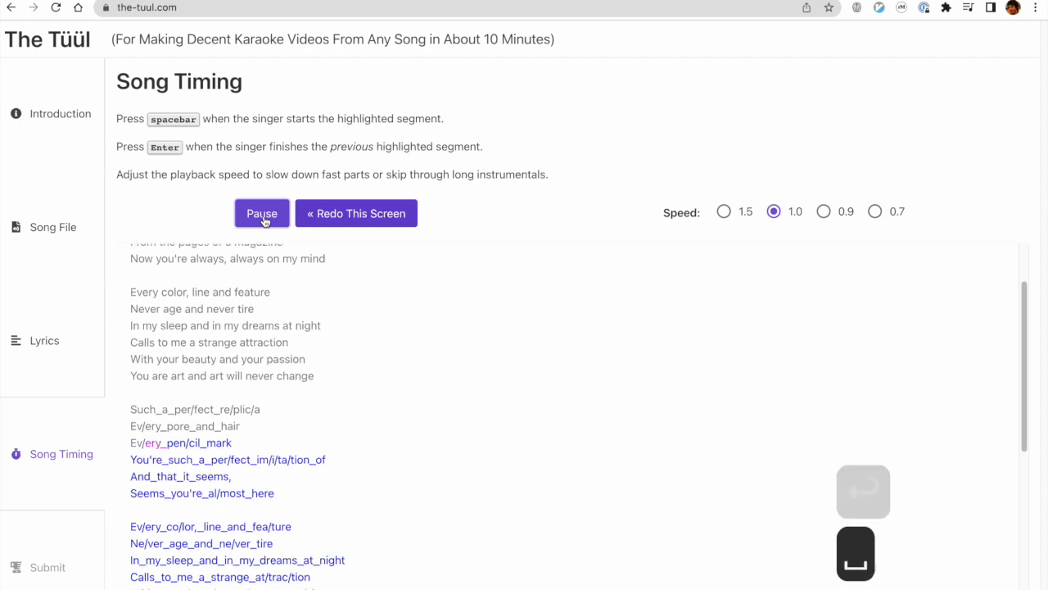
{"action": "key", "text": "Return"}
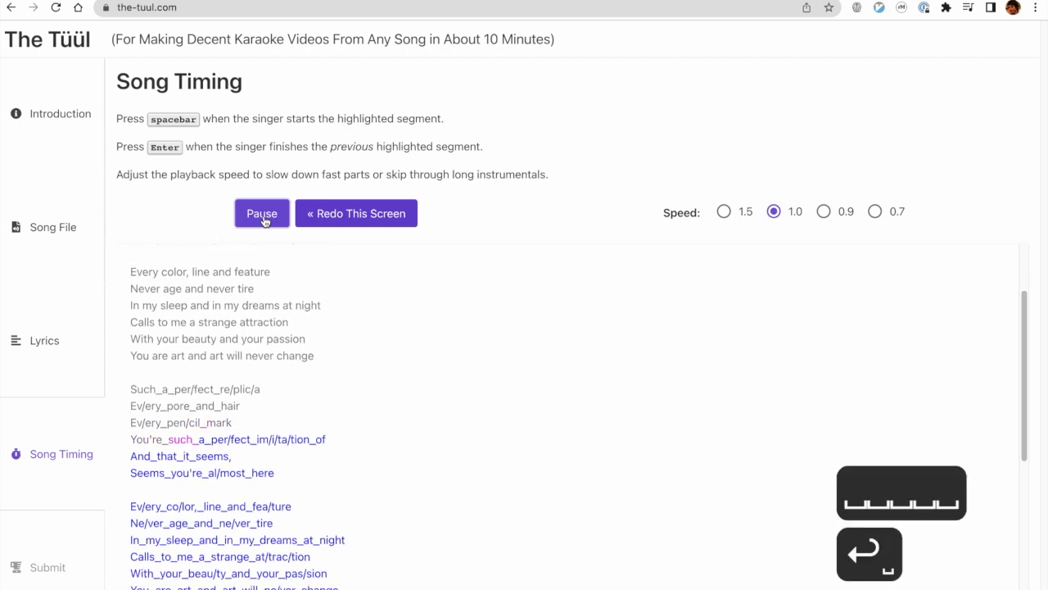
Time the words and syllables of "You're_such_a_per/fect_im/i/ta/tion_of" and mark the end of the line.
{"action": "key", "text": "space"}
{"action": "key", "text": "space"}
{"action": "key", "text": "space"}
{"action": "key", "text": "space"}
{"action": "key", "text": "space"}
{"action": "key", "text": "space"}
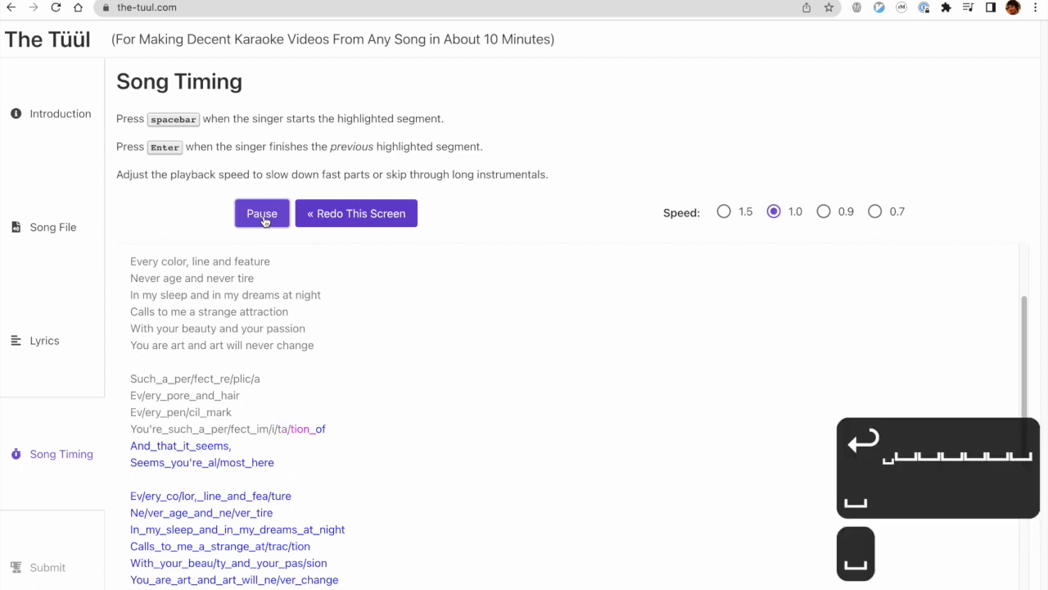
{"action": "key", "text": "Return"}
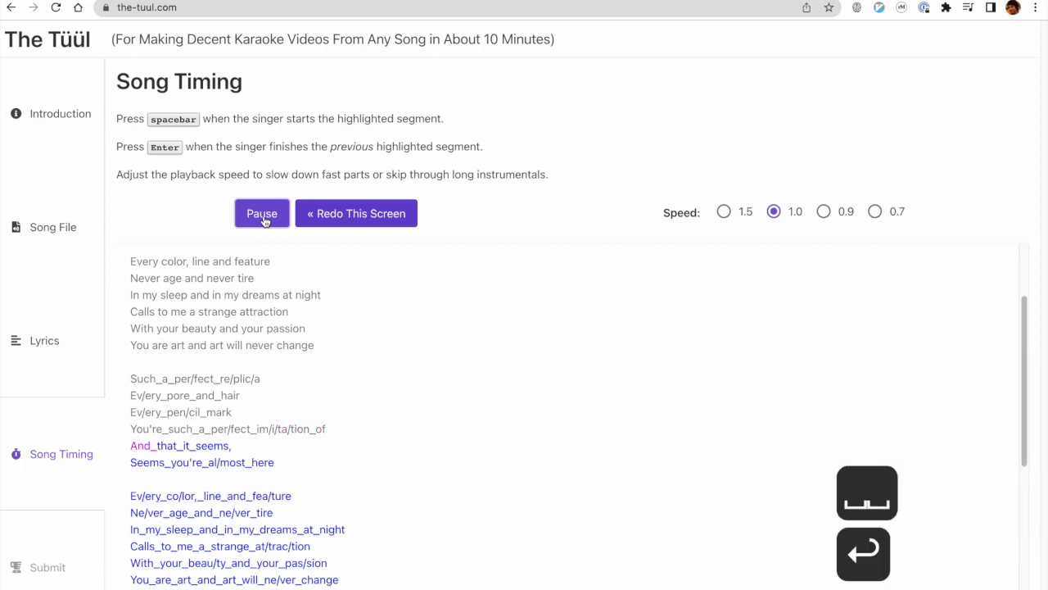
Time the words and syllables of "And_that_it_seems," and "Seems_you're_al/most_here", marking where each line ends.
{"action": "key", "text": "space"}
{"action": "key", "text": "space"}
{"action": "key", "text": "space"}
{"action": "key", "text": "space"}
{"action": "key", "text": "Return"}
{"action": "key", "text": "space"}
{"action": "key", "text": "space"}
{"action": "key", "text": "space"}
{"action": "key", "text": "space"}
{"action": "key", "text": "space"}
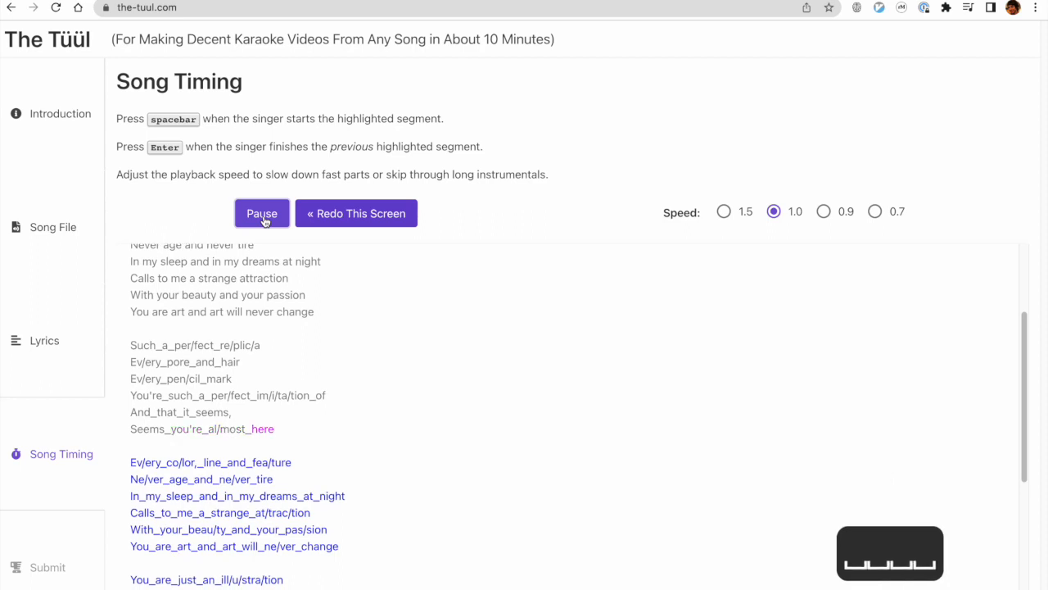
{"action": "key", "text": "Return"}
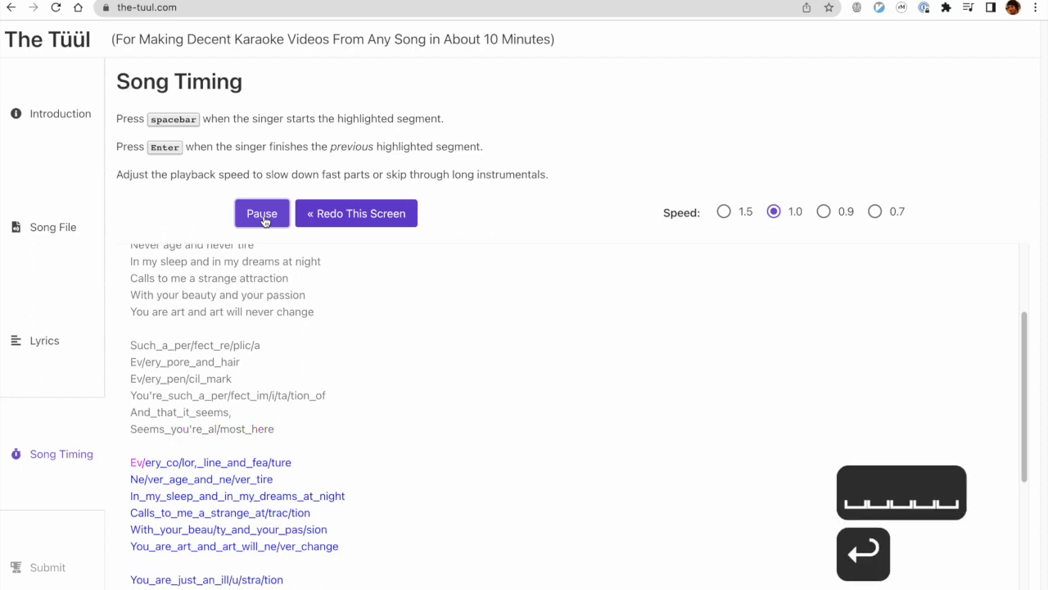
Time the words and syllables of "Ev/ery_co/lor,_line_and_fea/ture" and "Ne/ver_age_and_ne/ver_tire" in the first syllable-split chorus.
{"action": "key", "text": "space"}
{"action": "key", "text": "space"}
{"action": "key", "text": "space"}
{"action": "key", "text": "space"}
{"action": "key", "text": "space"}
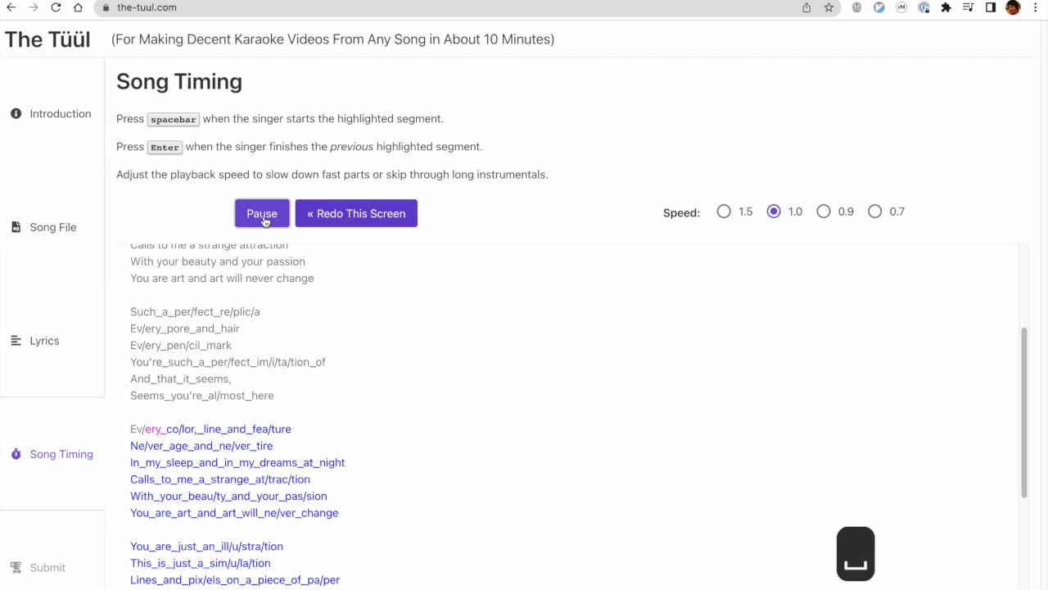
{"action": "key", "text": "space"}
{"action": "key", "text": "space"}
{"action": "key", "text": "space"}
{"action": "key", "text": "space"}
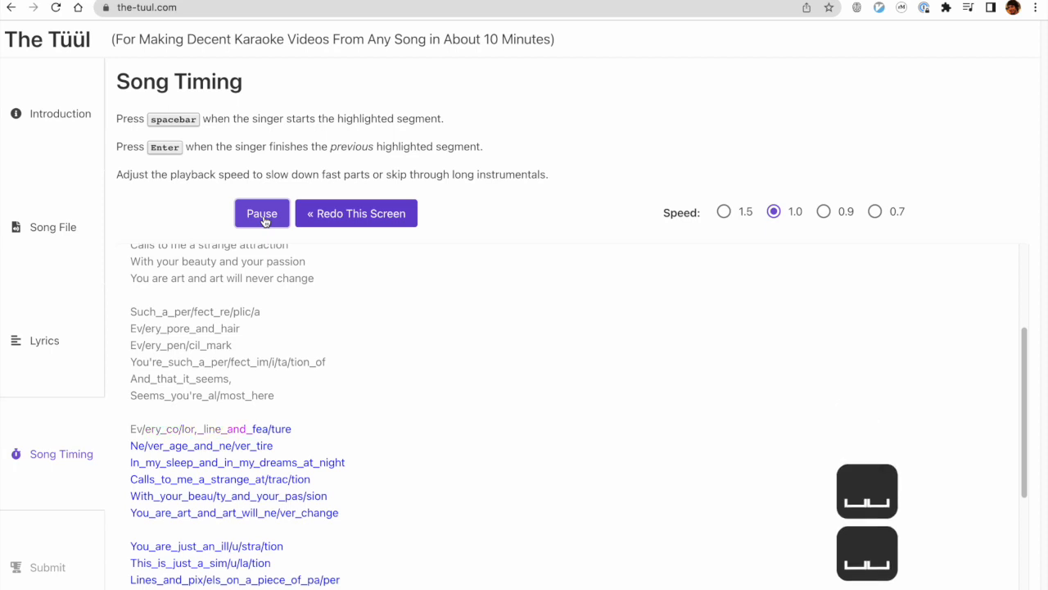
{"action": "key", "text": "space"}
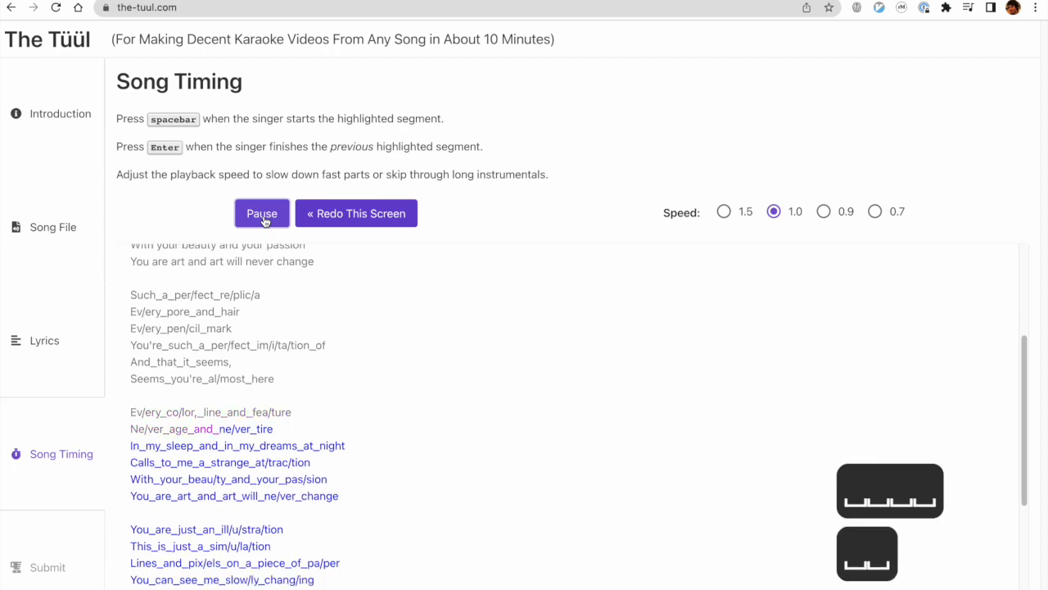
{"action": "key", "text": "space"}
{"action": "key", "text": "space"}
{"action": "key", "text": "space"}
{"action": "key", "text": "space"}
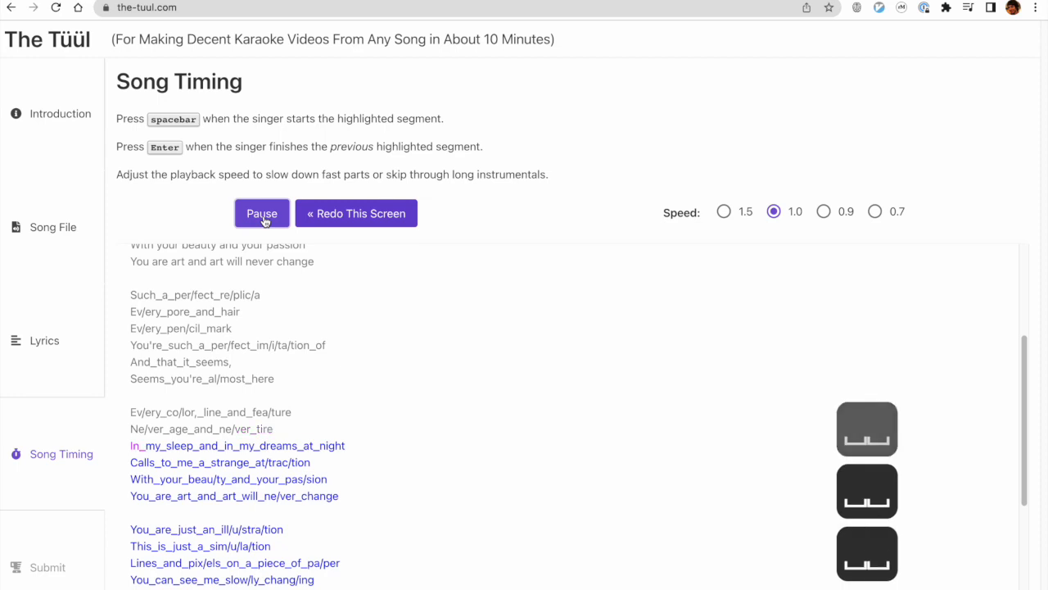
Time each word of the chorus line "In_my_sleep_and_in_my_dreams_at_night" against the song.
{"action": "key", "text": "space"}
{"action": "key", "text": "space"}
{"action": "key", "text": "space"}
{"action": "key", "text": "space"}
{"action": "key", "text": "space"}
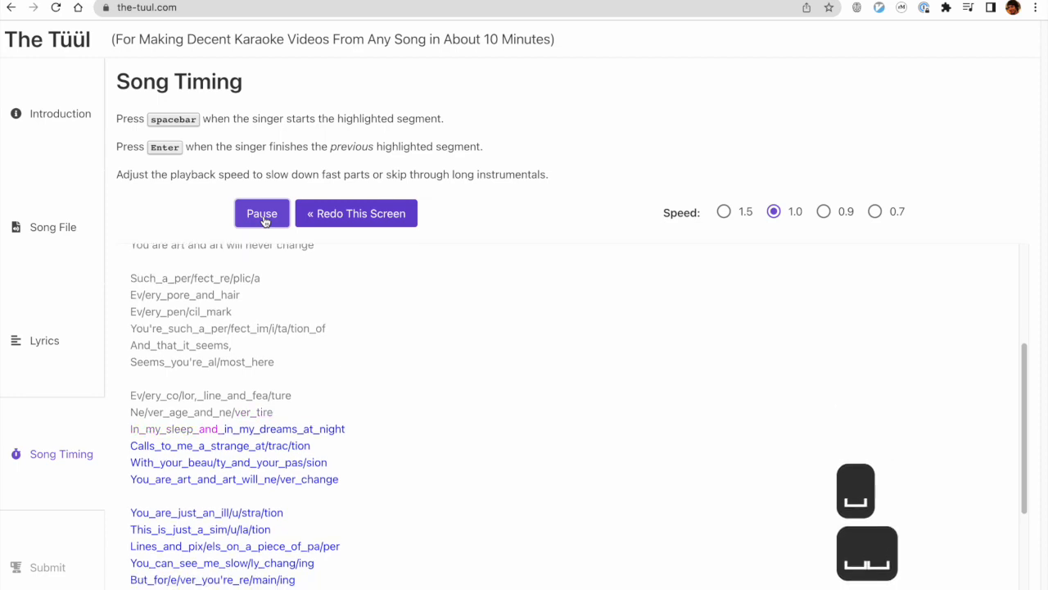
{"action": "key", "text": "space"}
{"action": "key", "text": "space"}
{"action": "key", "text": "space"}
{"action": "key", "text": "space"}
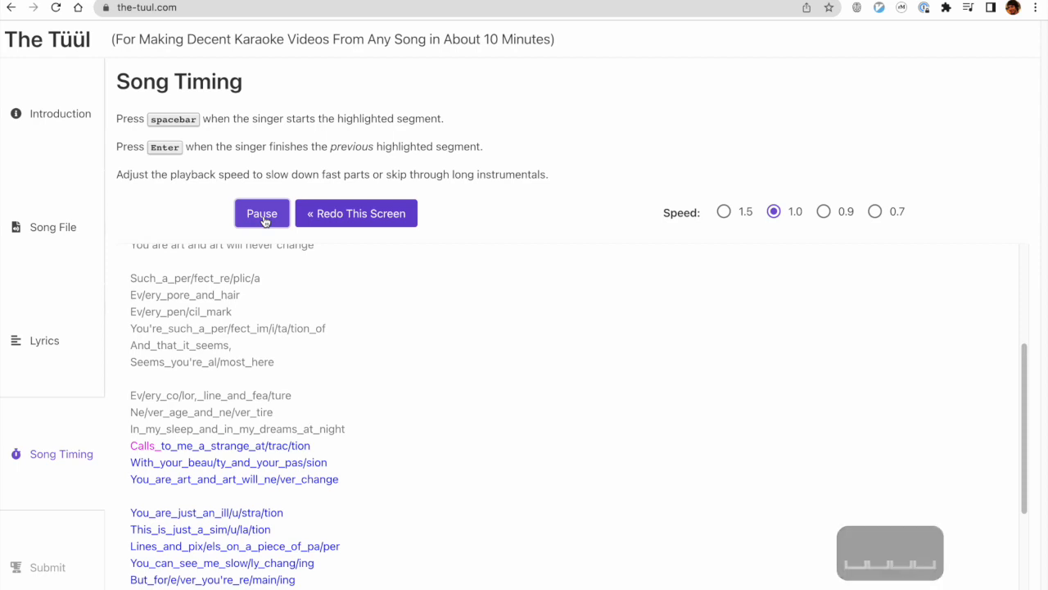
Time the words and syllables of the chorus line "Calls_to_me_a_strange_at/trac/tion".
{"action": "key", "text": "space"}
{"action": "key", "text": "space"}
{"action": "key", "text": "space"}
{"action": "key", "text": "space"}
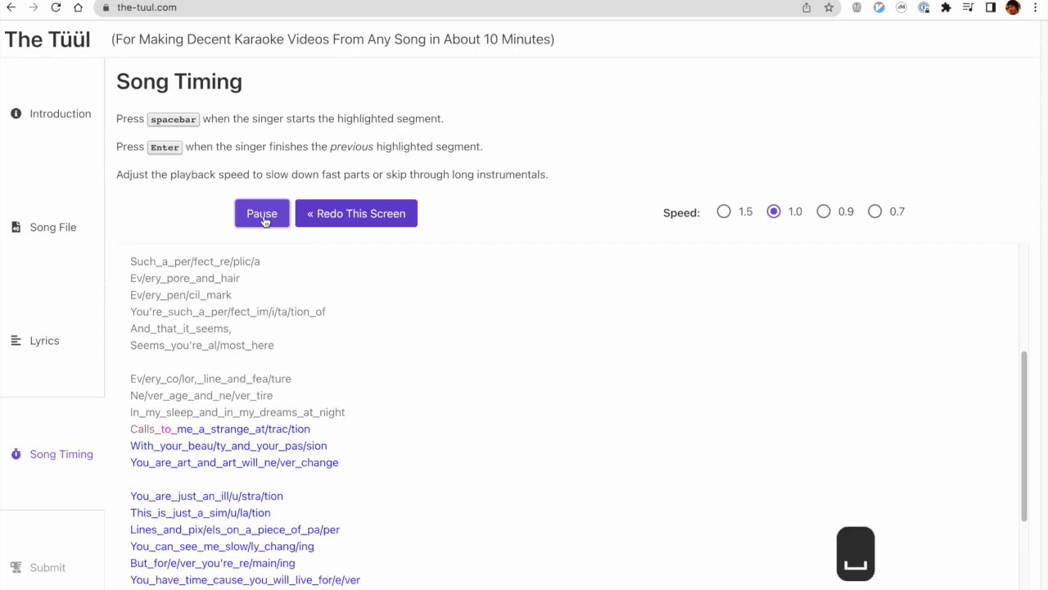
{"action": "key", "text": "space"}
{"action": "key", "text": "space"}
{"action": "key", "text": "space"}
{"action": "key", "text": "space"}
{"action": "key", "text": "space"}
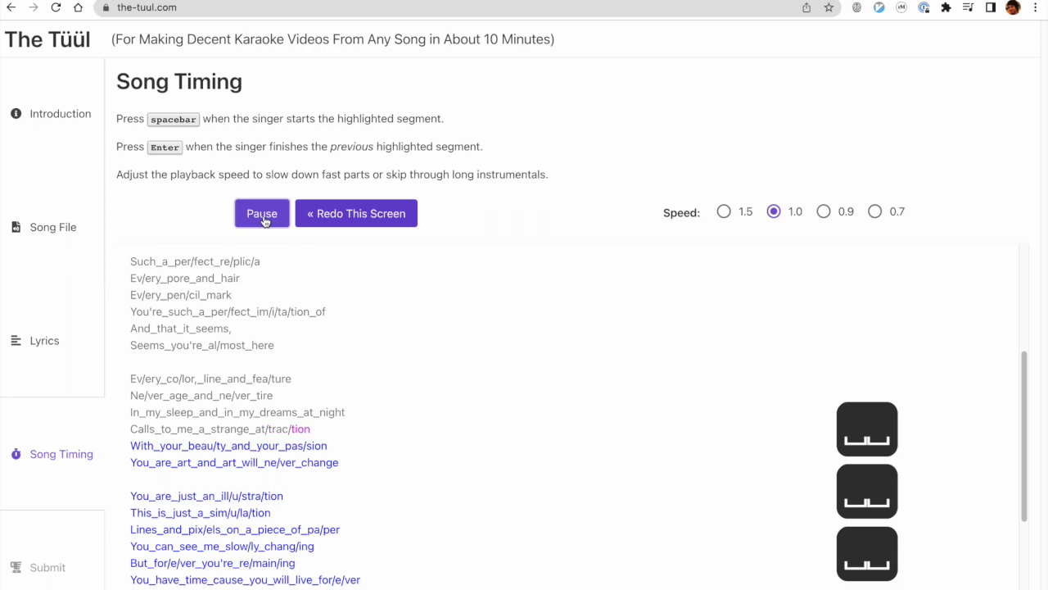
{"action": "key", "text": "space"}
{"action": "key", "text": "space"}
{"action": "key", "text": "space"}
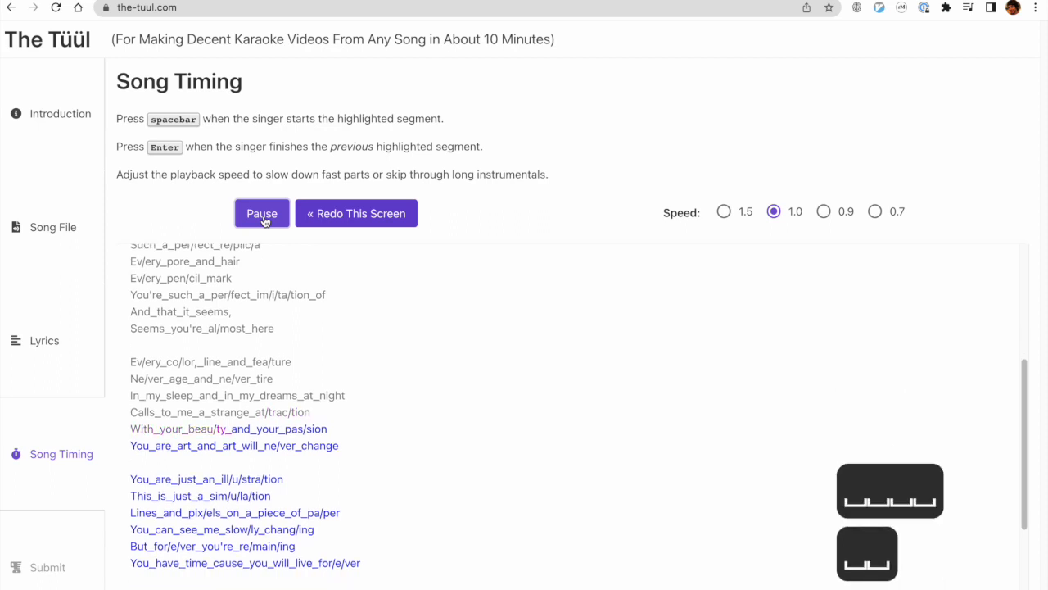
Time the words and syllables of the chorus line "With_your_beau/ty_and_your_pas/sion".
{"action": "key", "text": "space"}
{"action": "key", "text": "space"}
{"action": "key", "text": "space"}
{"action": "key", "text": "space"}
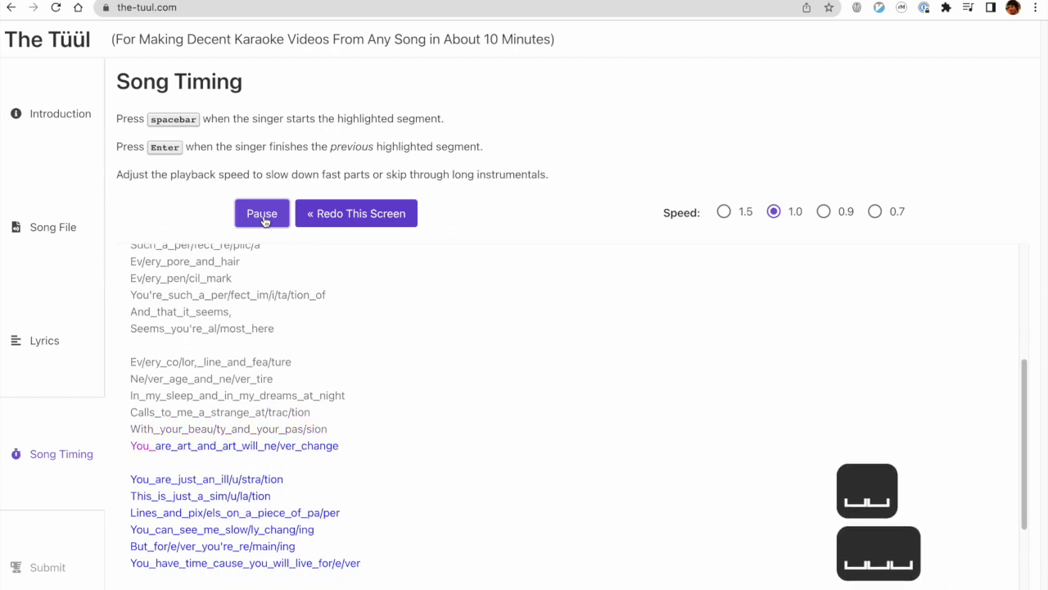
Time the words and syllables of "You_are_art_and_art_will_ne/ver_change", the last line of this chorus.
{"action": "key", "text": "space"}
{"action": "key", "text": "space"}
{"action": "key", "text": "space"}
{"action": "key", "text": "space"}
{"action": "key", "text": "space"}
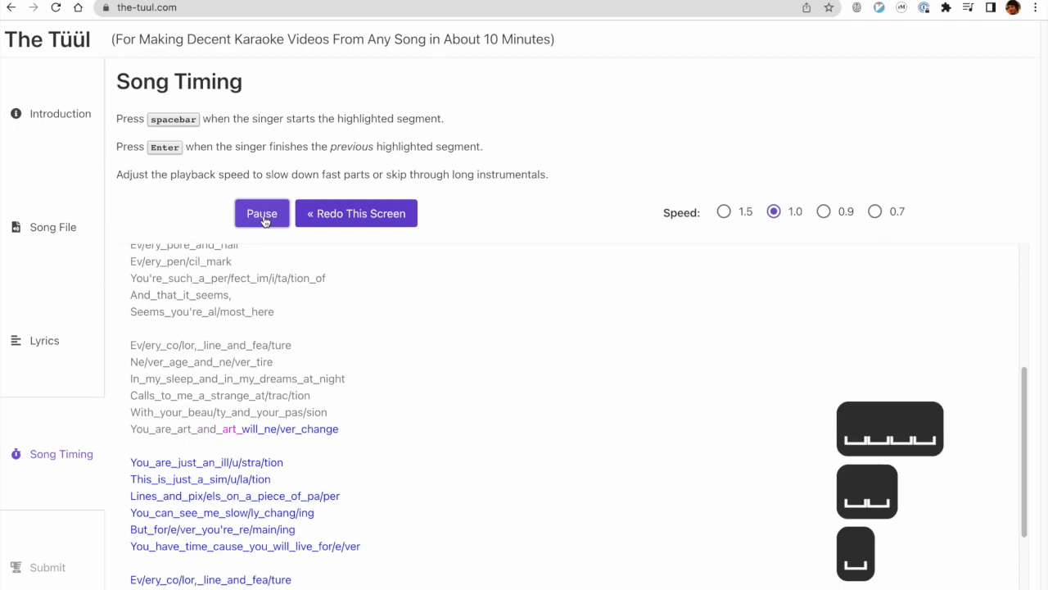
{"action": "key", "text": "space"}
{"action": "key", "text": "space"}
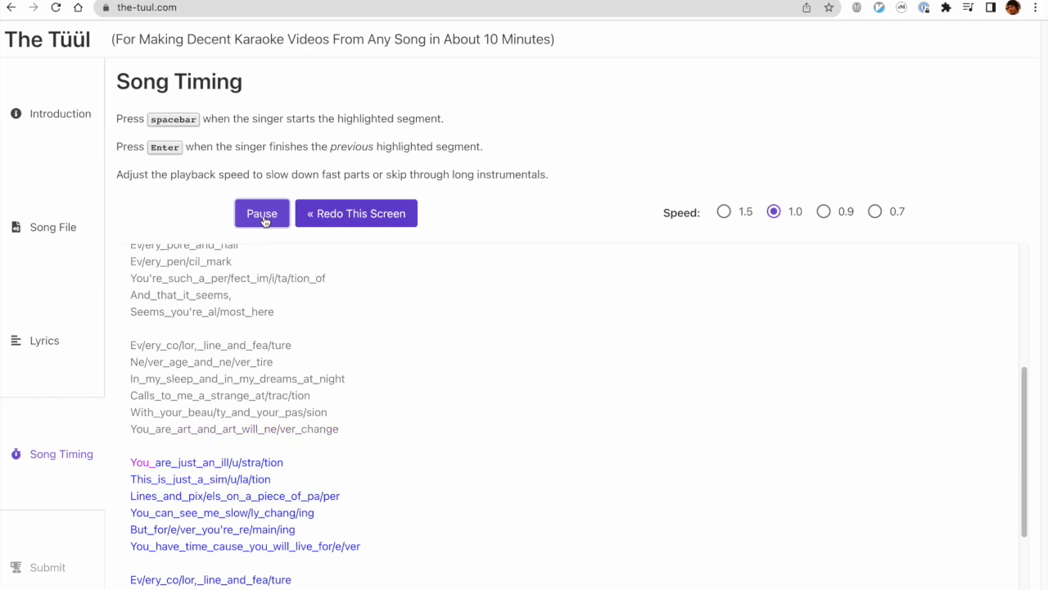
Time the words and syllables of "You_are_just_an_ill/u/stra/tion" and "This_is_just_a_sim/u/la/tion".
{"action": "key", "text": "space"}
{"action": "key", "text": "space"}
{"action": "key", "text": "space"}
{"action": "key", "text": "space"}
{"action": "key", "text": "space"}
{"action": "key", "text": "space"}
{"action": "key", "text": "space"}
{"action": "key", "text": "space"}
{"action": "key", "text": "space"}
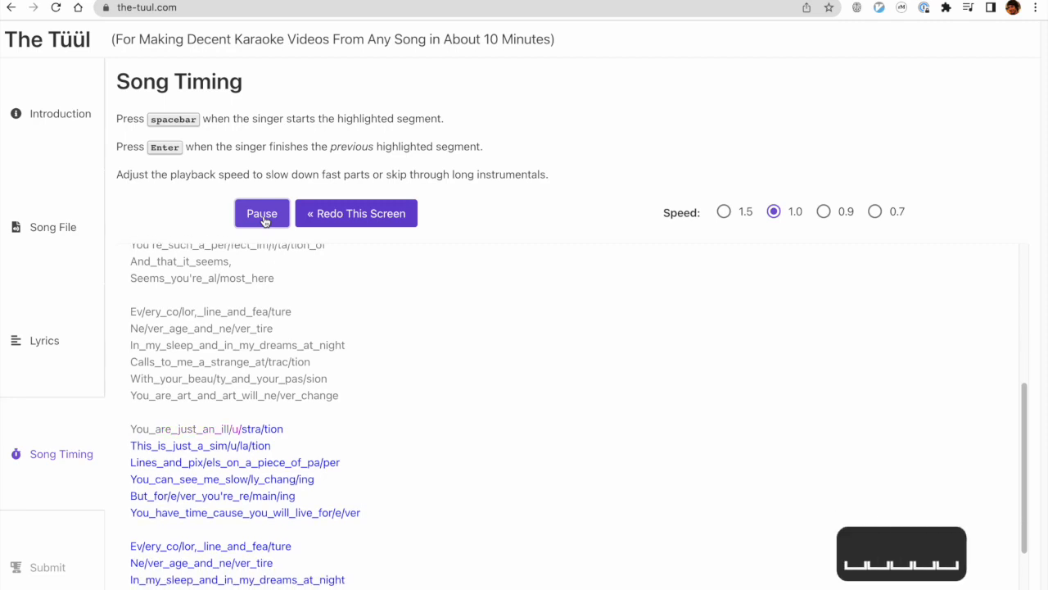
{"action": "key", "text": "space"}
{"action": "key", "text": "space"}
{"action": "key", "text": "space"}
{"action": "key", "text": "space"}
{"action": "key", "text": "space"}
{"action": "key", "text": "space"}
{"action": "key", "text": "space"}
{"action": "key", "text": "space"}
{"action": "key", "text": "space"}
{"action": "key", "text": "space"}
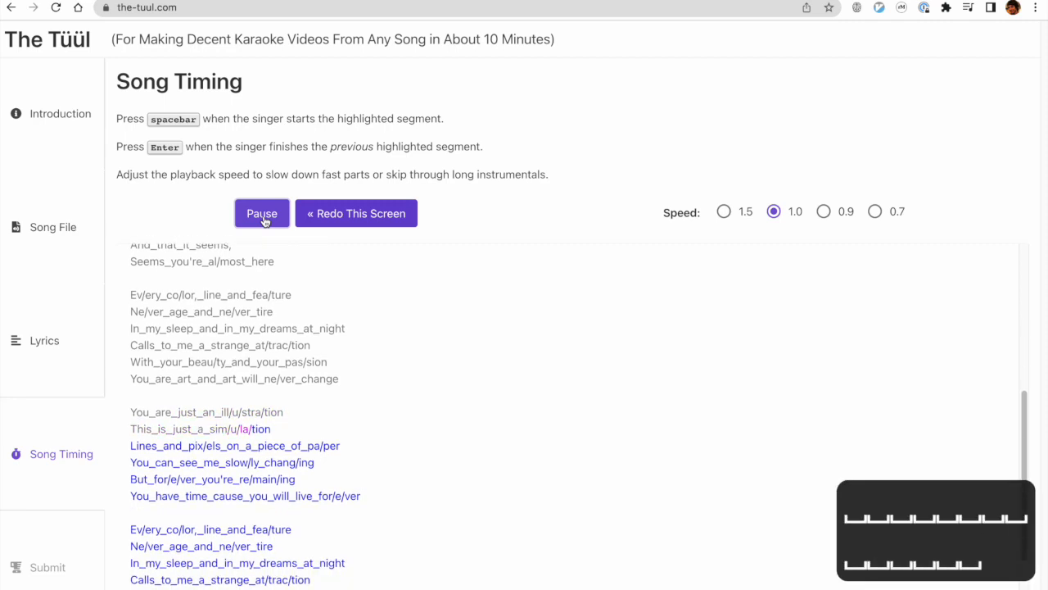
{"action": "key", "text": "space"}
{"action": "key", "text": "space"}
{"action": "key", "text": "space"}
{"action": "key", "text": "space"}
{"action": "key", "text": "space"}
{"action": "key", "text": "space"}
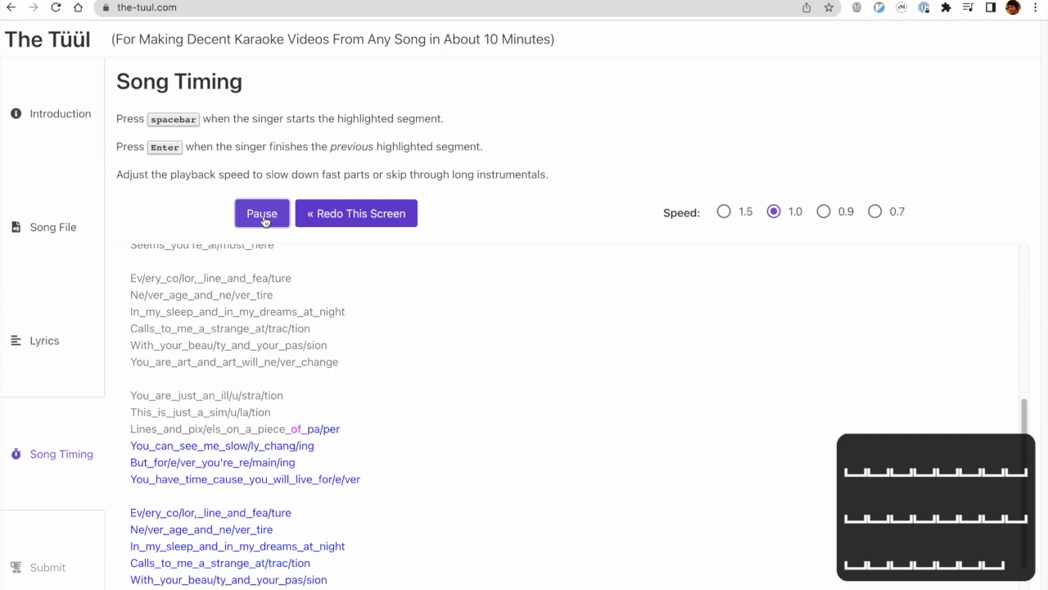
Time the words and syllables of "Lines_and_pix/els_on_a_piece_of_pa/per".
{"action": "key", "text": "space"}
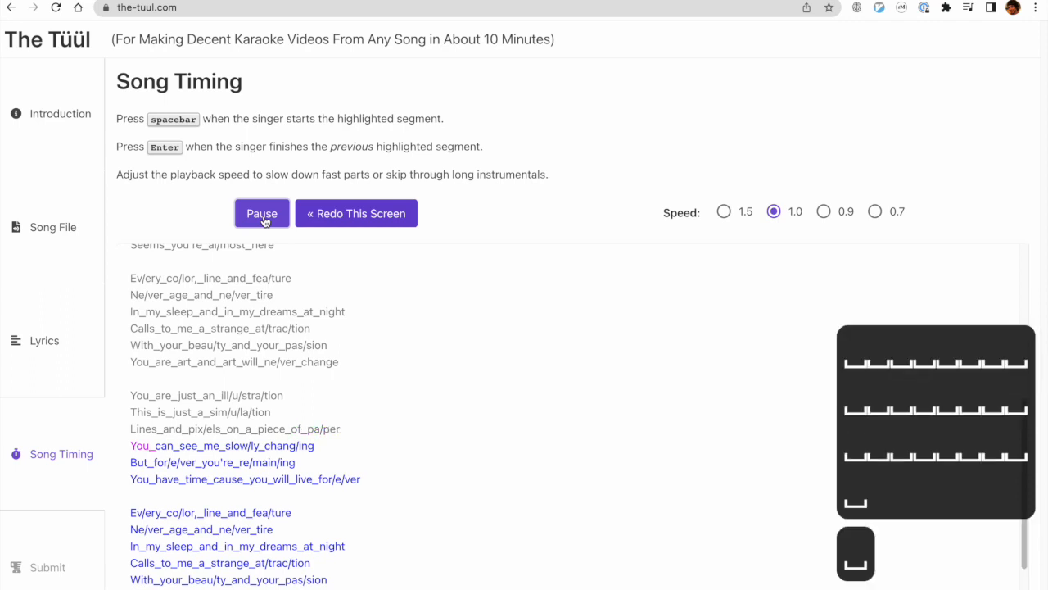
Time the words and syllables of "You_can_see_me_slow/ly_chang/ing" and "But_for/e/ver_you're_re/main/ing".
{"action": "key", "text": "space"}
{"action": "key", "text": "space"}
{"action": "key", "text": "space"}
{"action": "key", "text": "space"}
{"action": "key", "text": "space"}
{"action": "key", "text": "space"}
{"action": "key", "text": "space"}
{"action": "key", "text": "space"}
{"action": "key", "text": "space"}
{"action": "key", "text": "space"}
{"action": "key", "text": "space"}
{"action": "key", "text": "space"}
{"action": "key", "text": "space"}
{"action": "key", "text": "space"}
{"action": "key", "text": "space"}
{"action": "key", "text": "space"}
{"action": "key", "text": "space"}
{"action": "key", "text": "space"}
{"action": "key", "text": "space"}
{"action": "key", "text": "space"}
{"action": "key", "text": "space"}
{"action": "key", "text": "space"}
{"action": "key", "text": "space"}
{"action": "key", "text": "space"}
{"action": "key", "text": "space"}
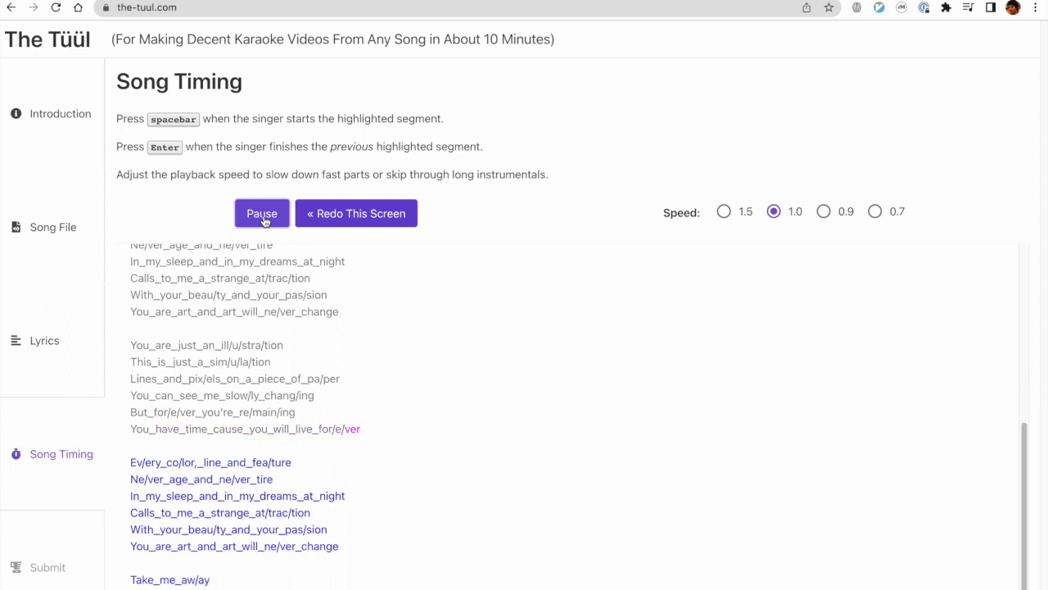
Time the words and syllables of "You_have_time_cause_you_will_live_for/e/ver" and mark the end of the line.
{"action": "key", "text": "space"}
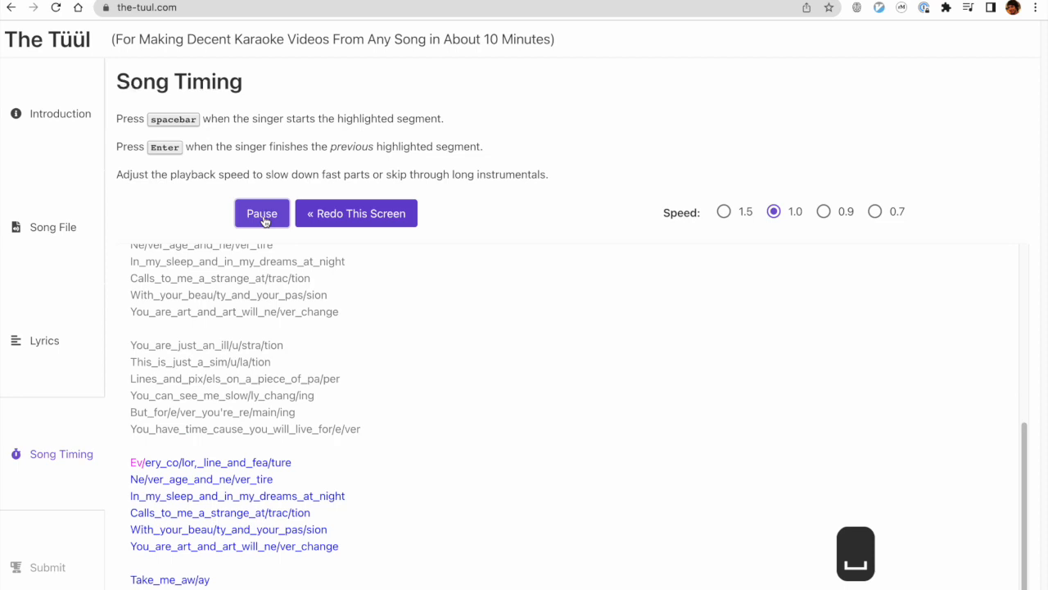
{"action": "key", "text": "Return"}
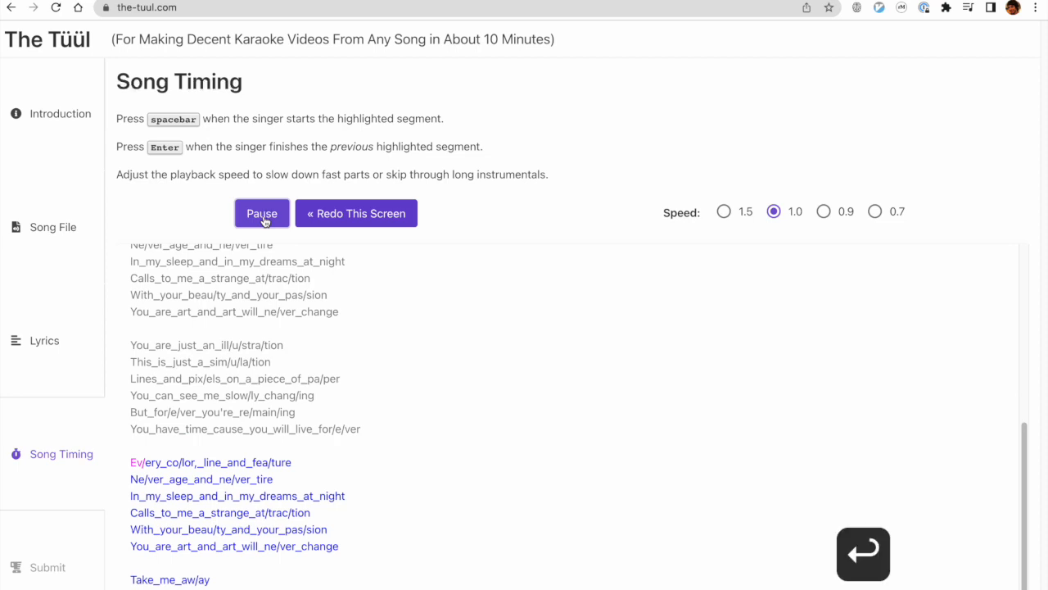
Time the words and syllables of "Ev/ery_co/lor,_line_and_fea/ture" and "Ne/ver_age_and_ne/ver_tire" in the final chorus.
{"action": "key", "text": "space"}
{"action": "key", "text": "space"}
{"action": "key", "text": "space"}
{"action": "key", "text": "space"}
{"action": "key", "text": "space"}
{"action": "key", "text": "space"}
{"action": "key", "text": "space"}
{"action": "key", "text": "space"}
{"action": "key", "text": "space"}
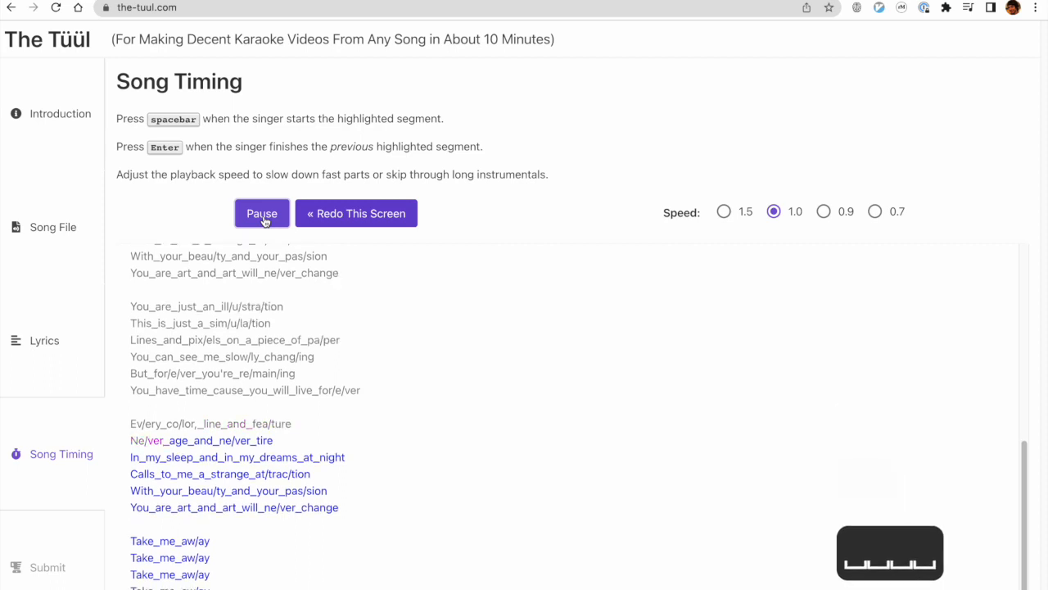
{"action": "key", "text": "space"}
{"action": "key", "text": "space"}
{"action": "key", "text": "space"}
{"action": "key", "text": "space"}
{"action": "key", "text": "space"}
{"action": "key", "text": "space"}
{"action": "key", "text": "space"}
{"action": "key", "text": "space"}
{"action": "key", "text": "space"}
{"action": "key", "text": "space"}
{"action": "key", "text": "space"}
{"action": "key", "text": "space"}
{"action": "key", "text": "space"}
{"action": "key", "text": "space"}
{"action": "key", "text": "space"}
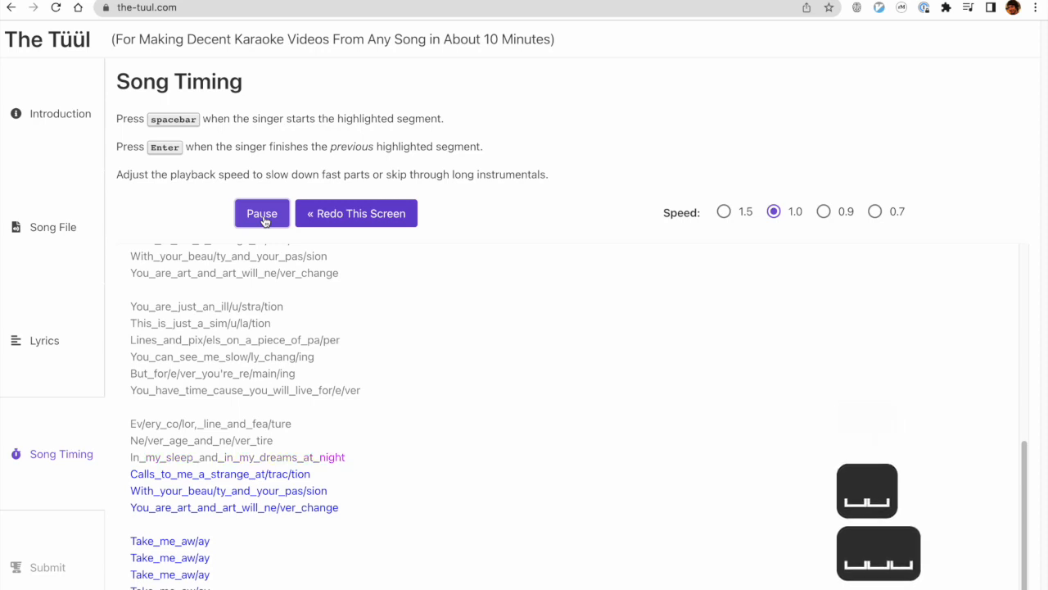
Time each word of "In_my_sleep_and_in_my_dreams_at_night" in the final chorus and mark the end of the line.
{"action": "key", "text": "space"}
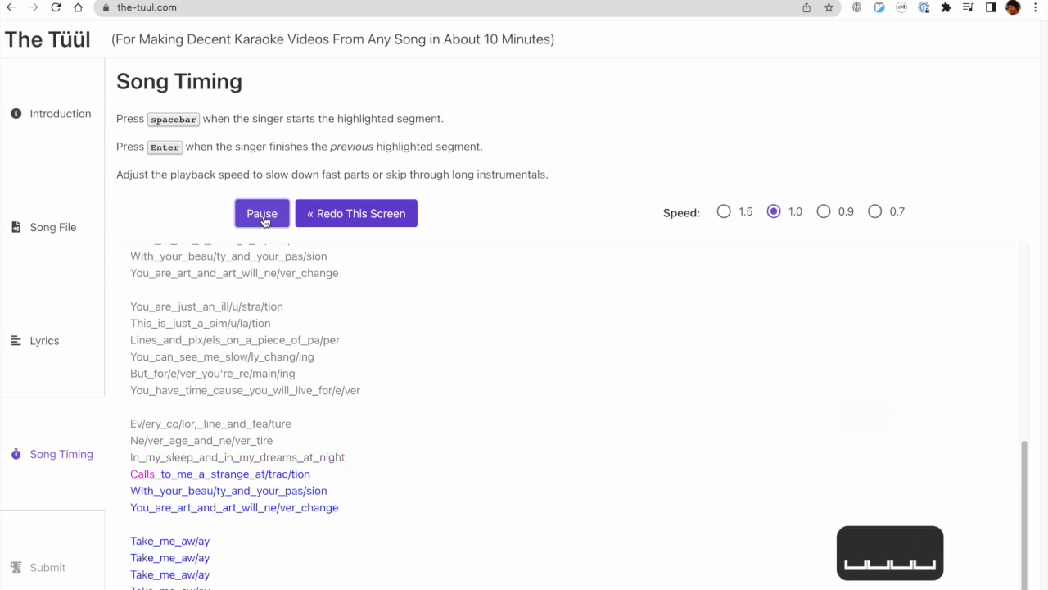
{"action": "key", "text": "Return"}
Time the words and syllables of "Calls_to_me_a_strange_at/trac/tion" in the final chorus.
{"action": "key", "text": "space"}
{"action": "key", "text": "space"}
{"action": "key", "text": "space"}
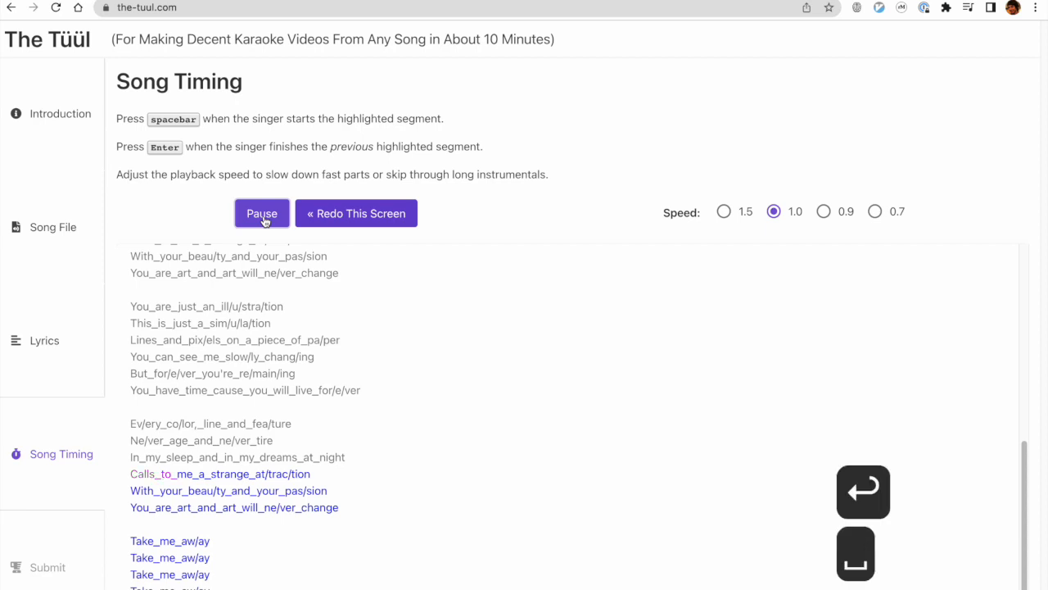
{"action": "key", "text": "space"}
Time the words and syllables of "With_your_beau/ty_and_your_pas/sion" in the final chorus.
{"action": "key", "text": "space"}
{"action": "key", "text": "space"}
{"action": "key", "text": "space"}
{"action": "key", "text": "space"}
{"action": "key", "text": "space"}
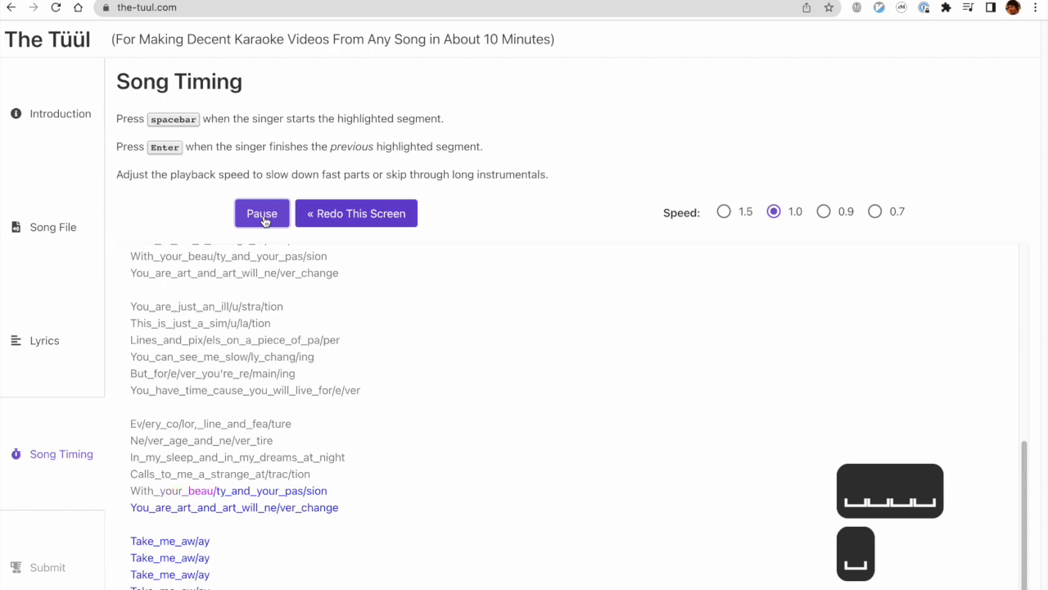
{"action": "key", "text": "space"}
{"action": "key", "text": "space"}
{"action": "key", "text": "space"}
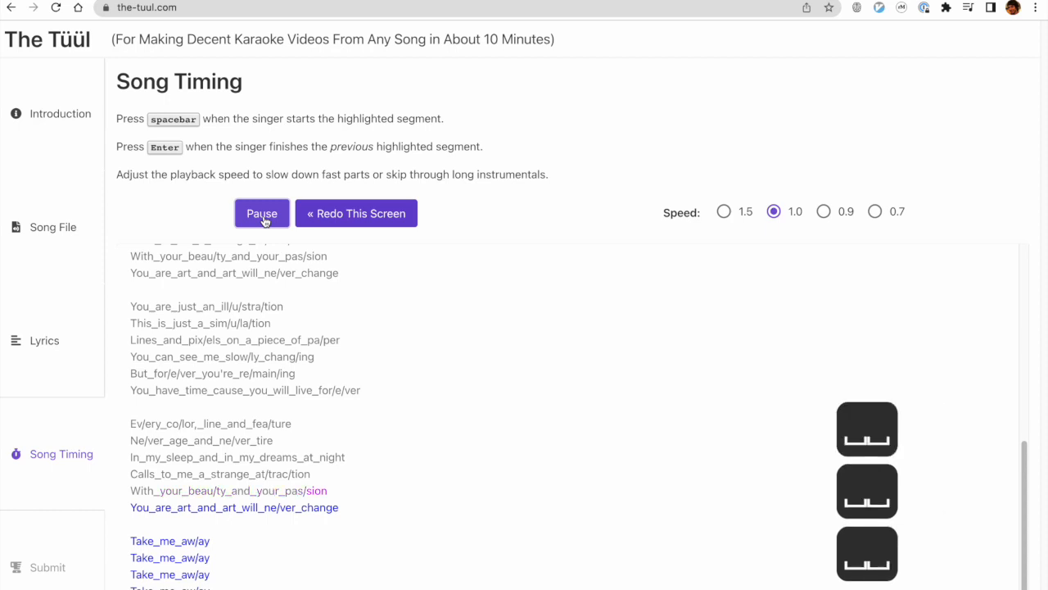
Time the words and syllables of "You_are_art_and_art_will_ne/ver_change" in the final chorus.
{"action": "key", "text": "space"}
{"action": "key", "text": "space"}
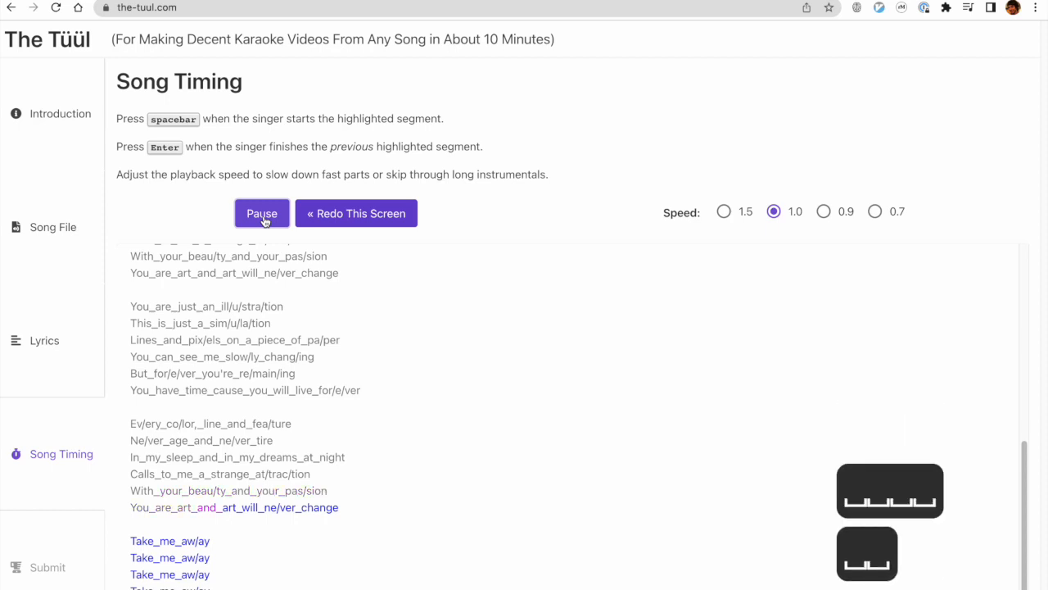
{"action": "key", "text": "space"}
{"action": "key", "text": "space"}
{"action": "key", "text": "space"}
{"action": "key", "text": "space"}
{"action": "key", "text": "space"}
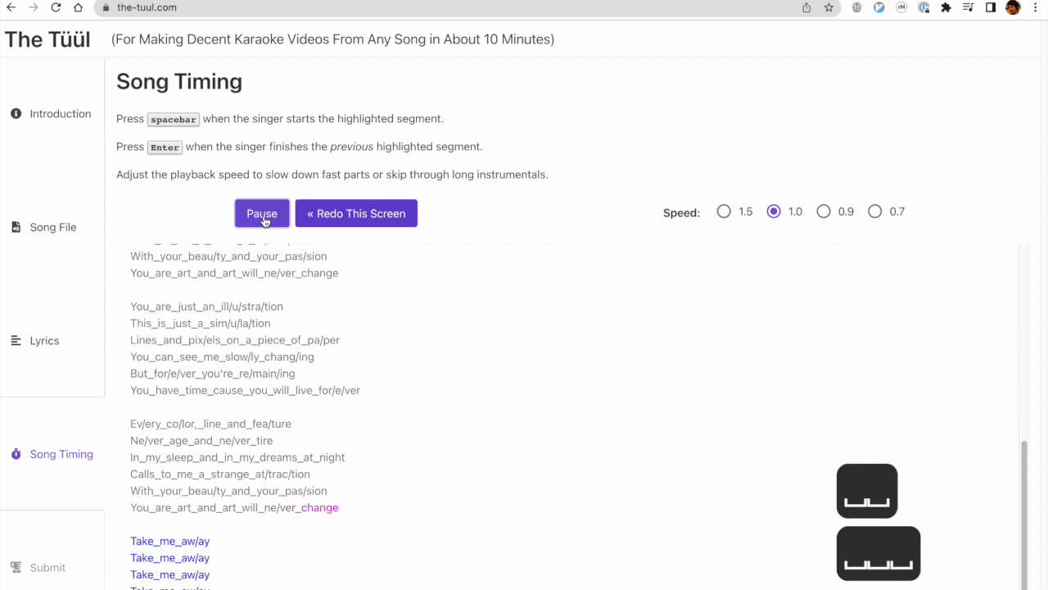
{"action": "key", "text": "space"}
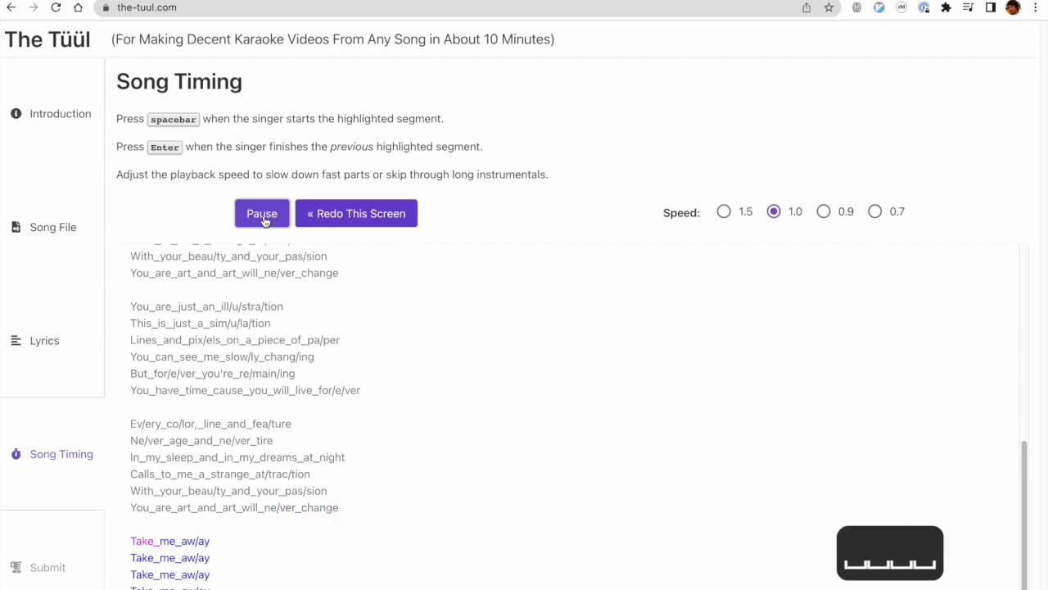
Time the words and syllables of all the closing "Take_me_aw/ay" lines and mark the end of the last line.
{"action": "key", "text": "space"}
{"action": "key", "text": "space"}
{"action": "key", "text": "space"}
{"action": "key", "text": "space"}
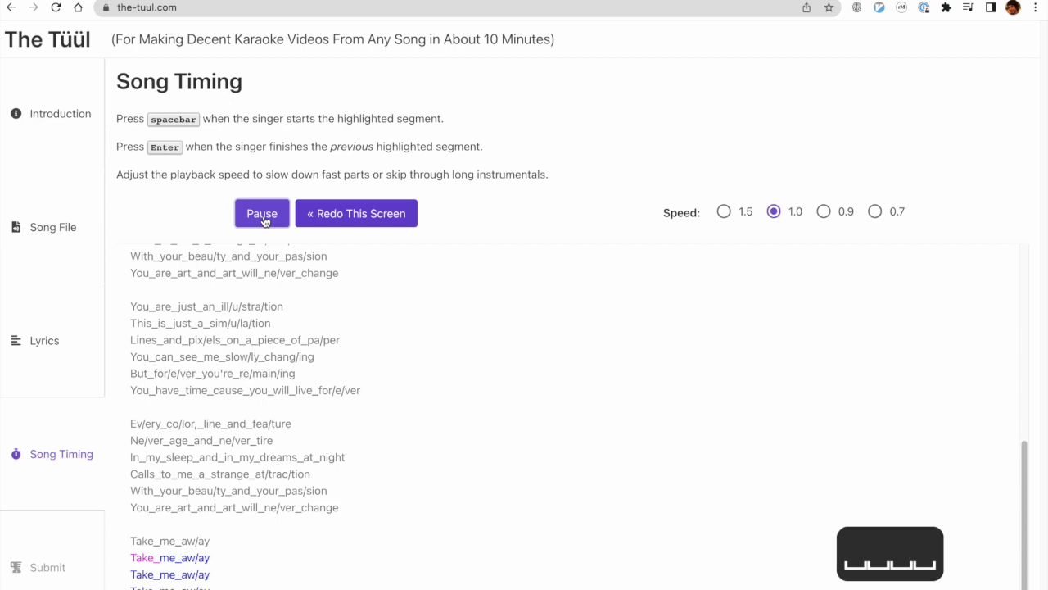
{"action": "key", "text": "space"}
{"action": "key", "text": "space"}
{"action": "key", "text": "space"}
{"action": "key", "text": "space"}
{"action": "key", "text": "space"}
{"action": "key", "text": "space"}
{"action": "key", "text": "space"}
{"action": "key", "text": "space"}
{"action": "key", "text": "space"}
{"action": "key", "text": "space"}
{"action": "key", "text": "space"}
{"action": "key", "text": "space"}
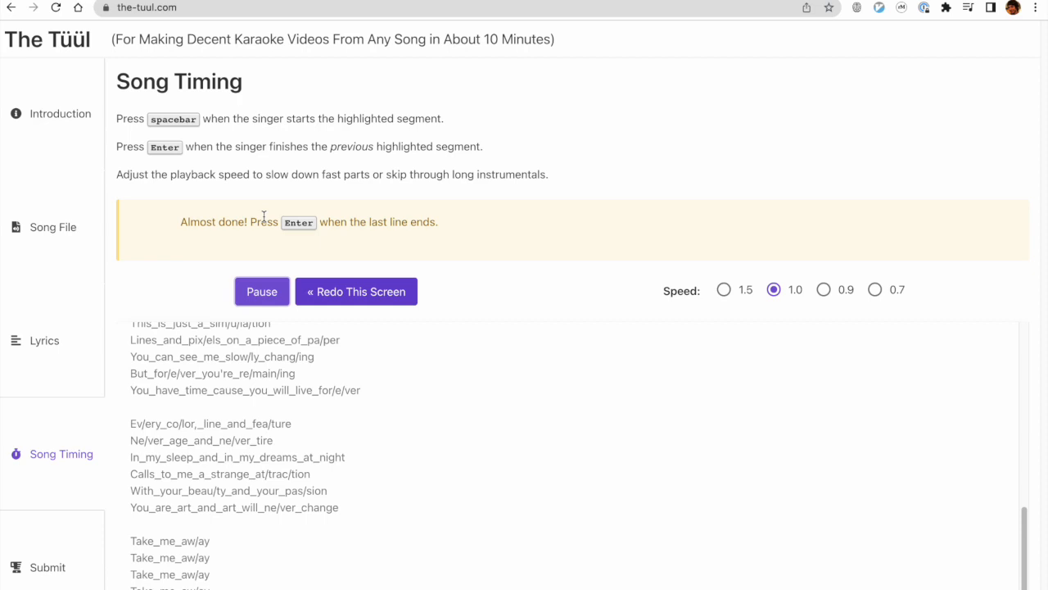
{"action": "key", "text": "Return"}
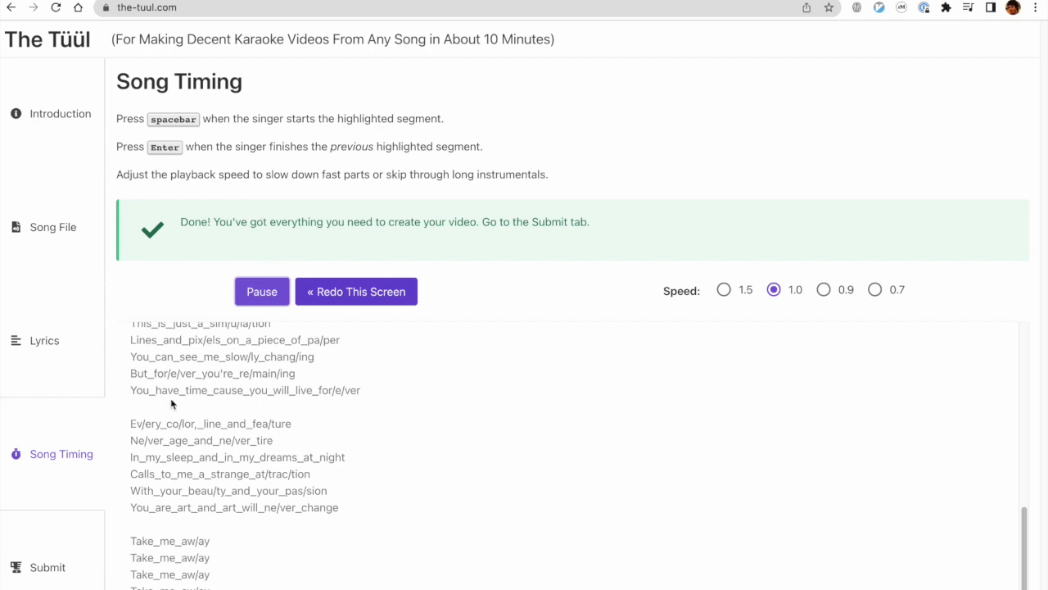
Submit the timed song and start creating the karaoke video.
{"action": "left_click", "coordinate": [57, 564]}
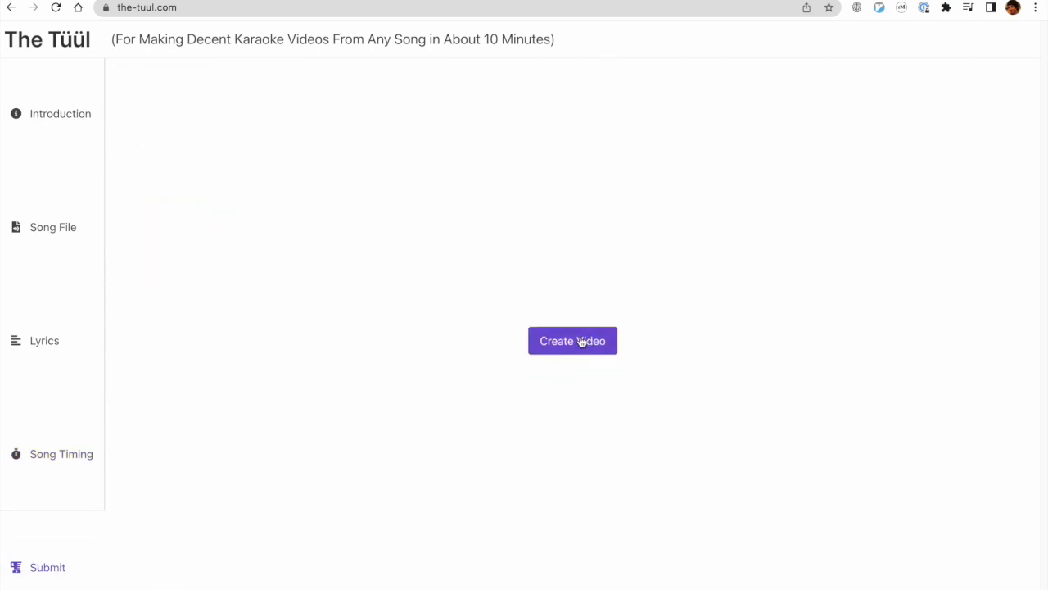
{"action": "left_click", "coordinate": [580, 342]}
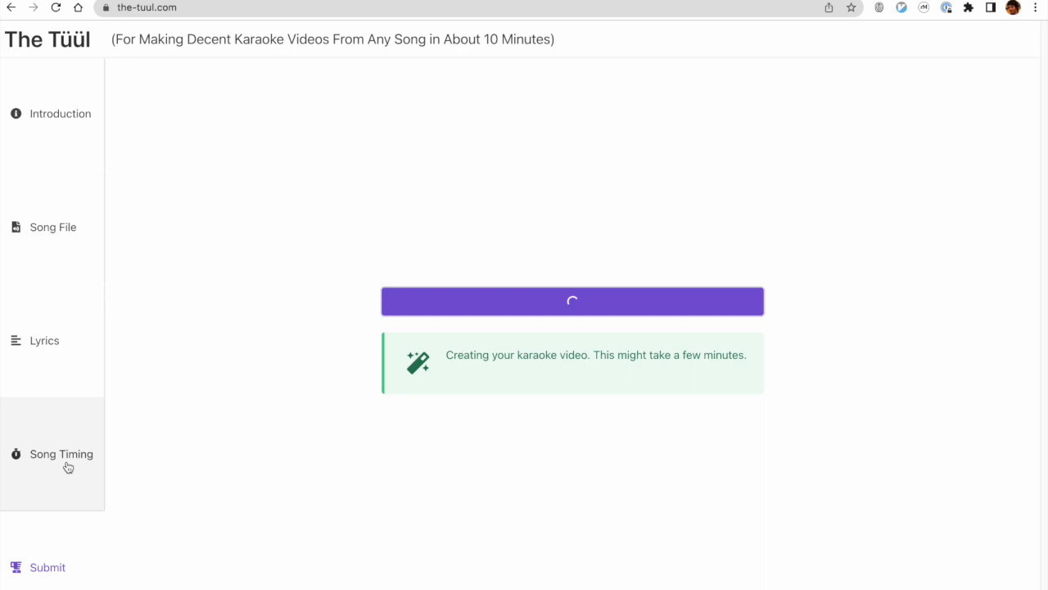
Review the timed lyrics in Song Timing while the video is being created, and return to the submission page.
{"action": "left_click", "coordinate": [68, 467]}
{"action": "scroll", "coordinate": [301, 407], "scroll_direction": "down", "scroll_amount": 1}
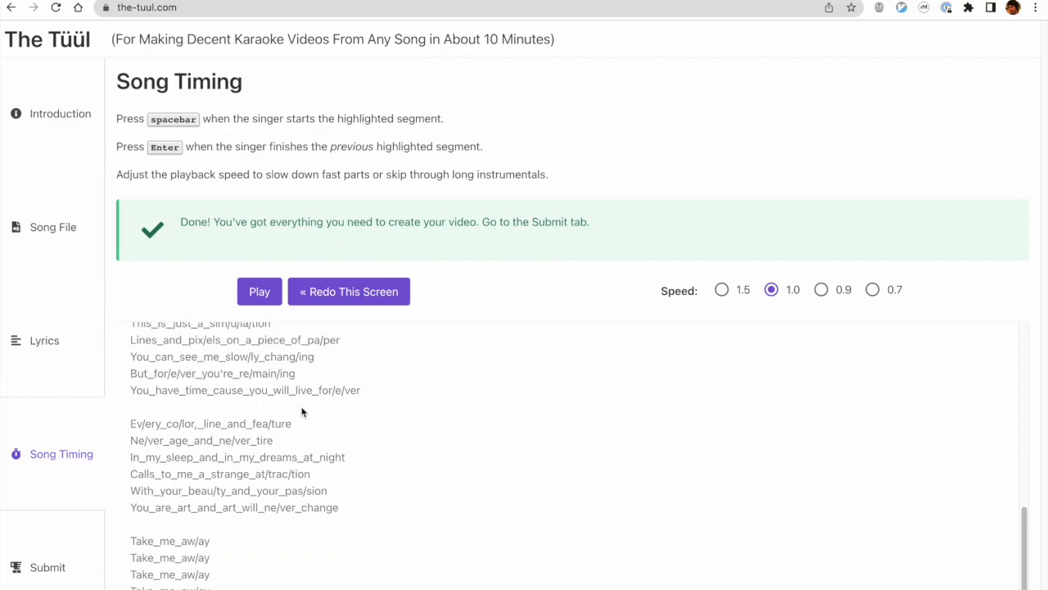
{"action": "left_click", "coordinate": [62, 567]}
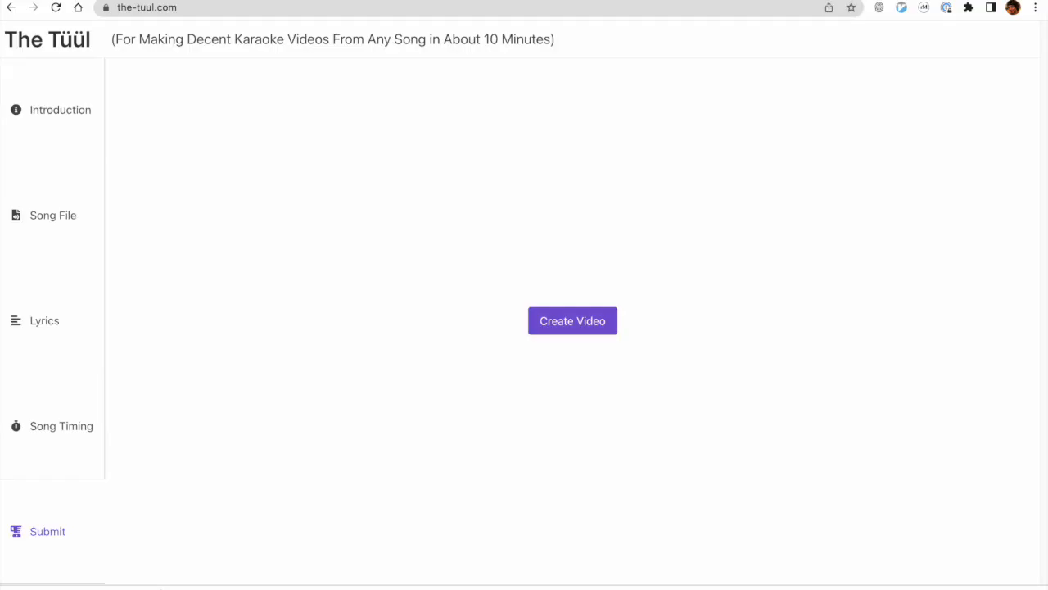
Locate the downloaded karaoke.mp4 in Finder and play the video from the beginning.
{"action": "left_click", "coordinate": [159, 589]}
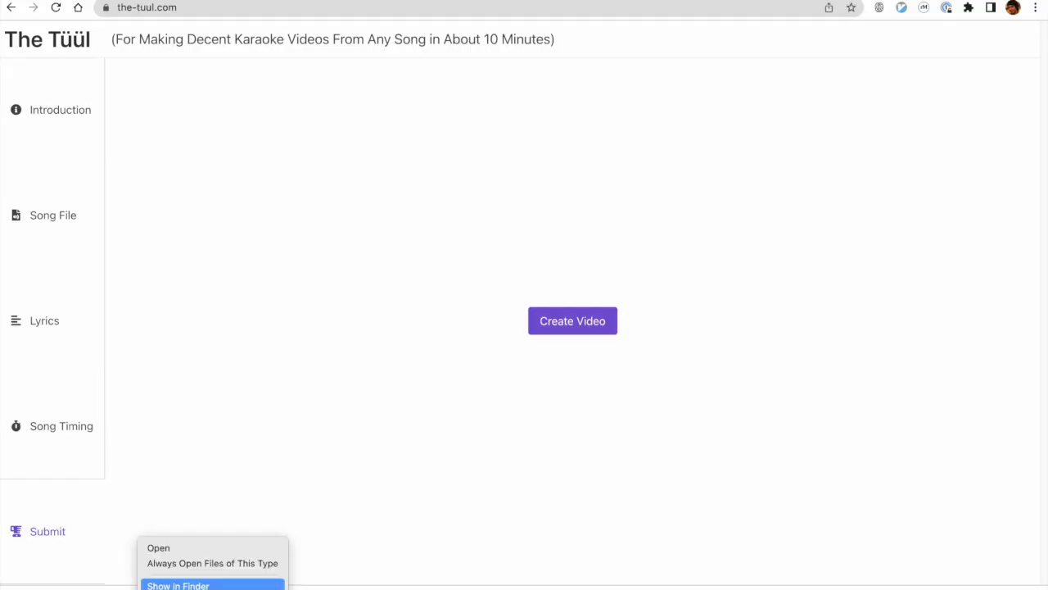
{"action": "left_click", "coordinate": [178, 586]}
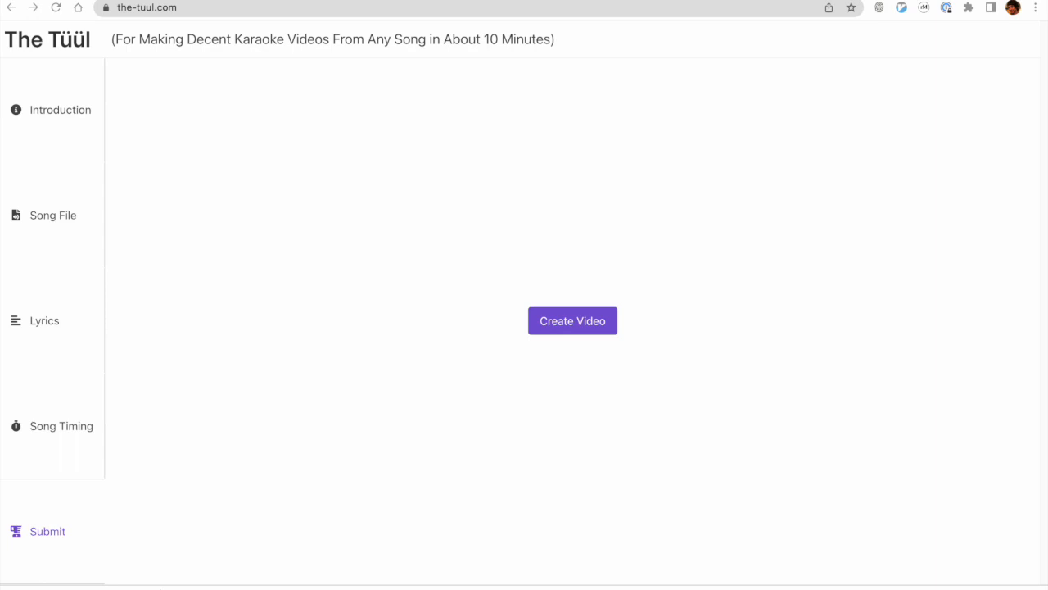
{"action": "left_click_drag", "start_coordinate": [0, 83], "coordinate": [399, 32]}
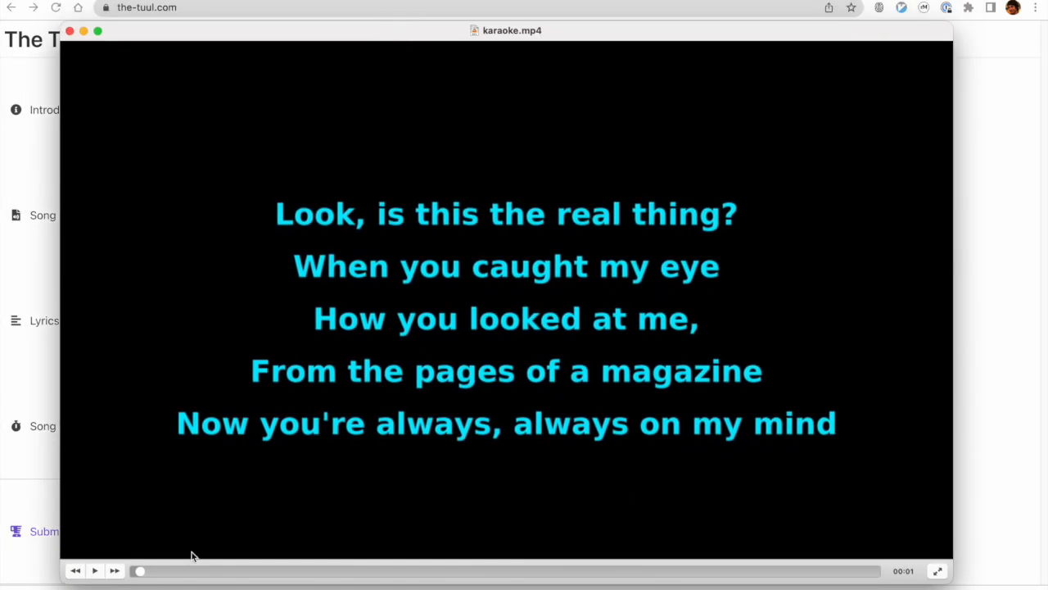
{"action": "left_click_drag", "start_coordinate": [143, 575], "coordinate": [110, 571]}
{"action": "left_click", "coordinate": [95, 571]}
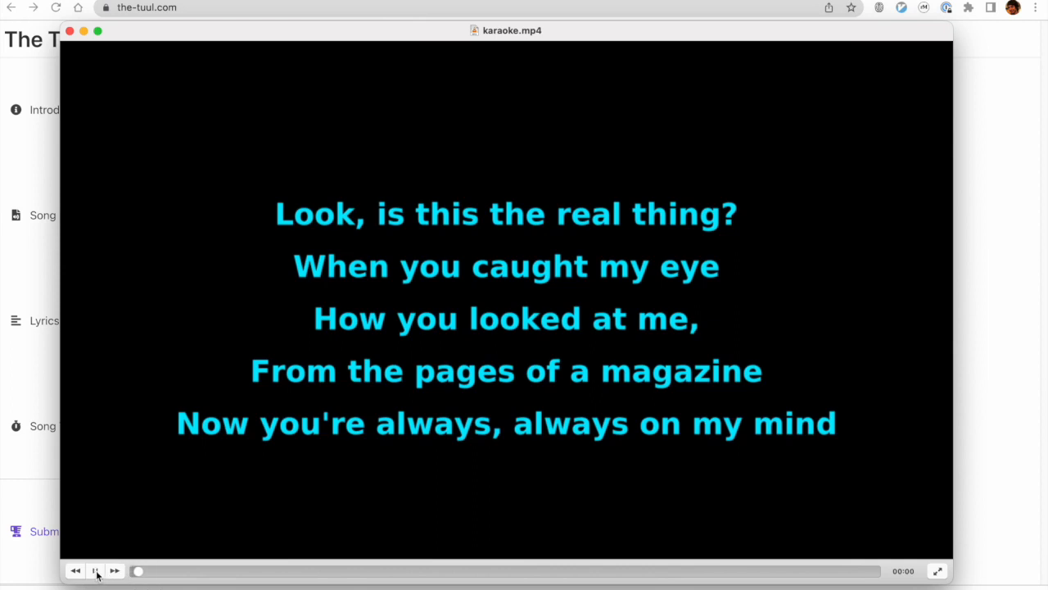